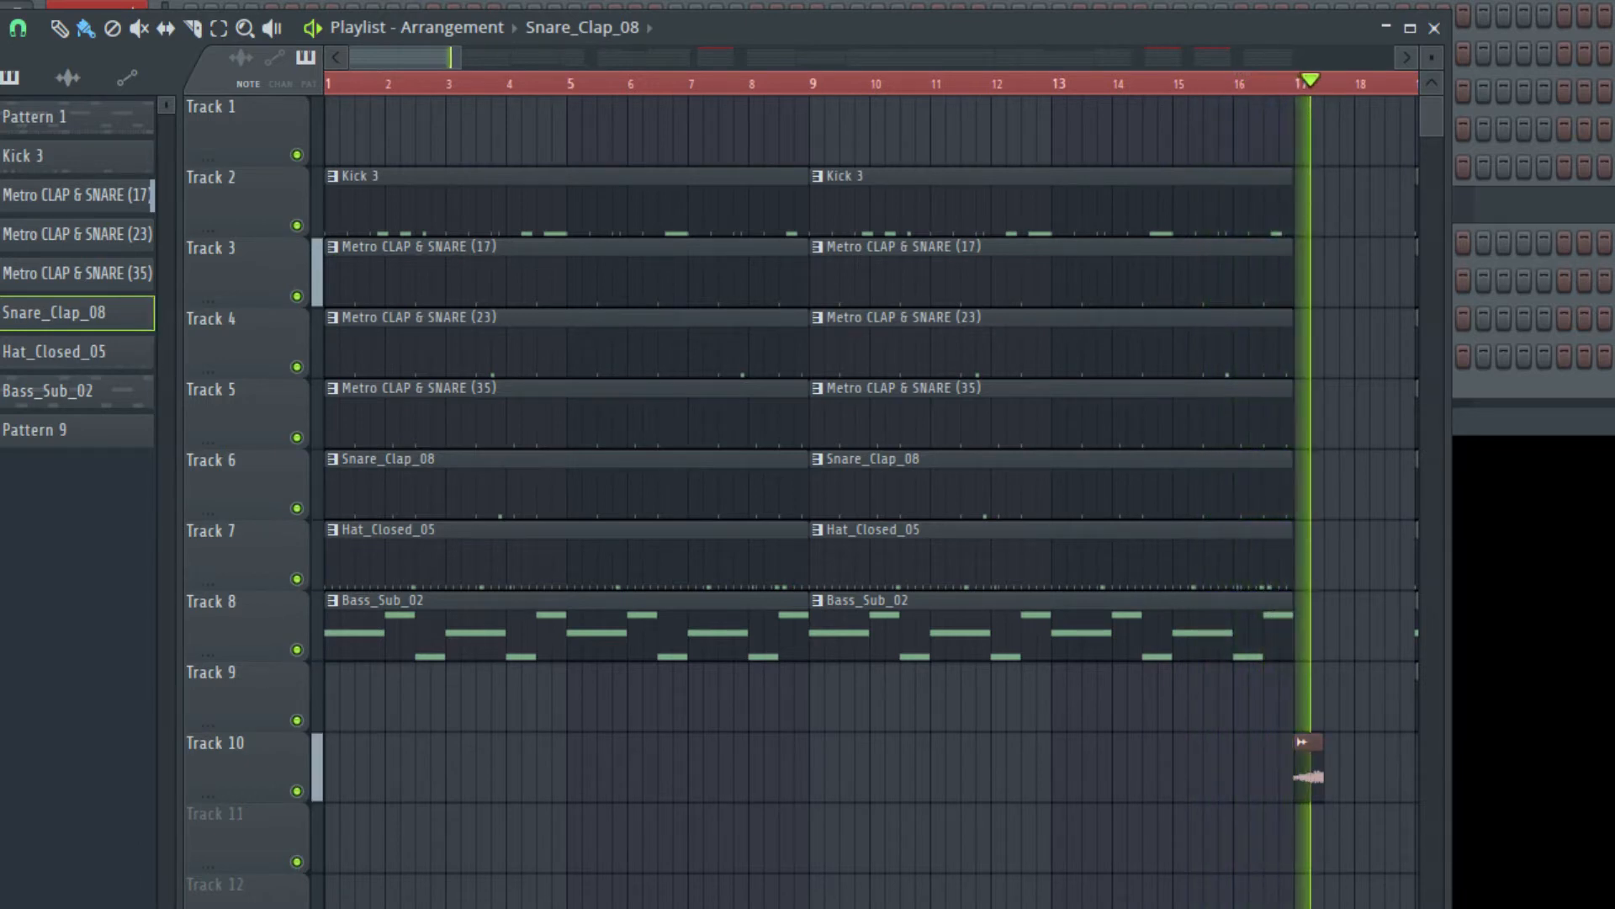
- Stop playback and bring up the channel rack
key("space")
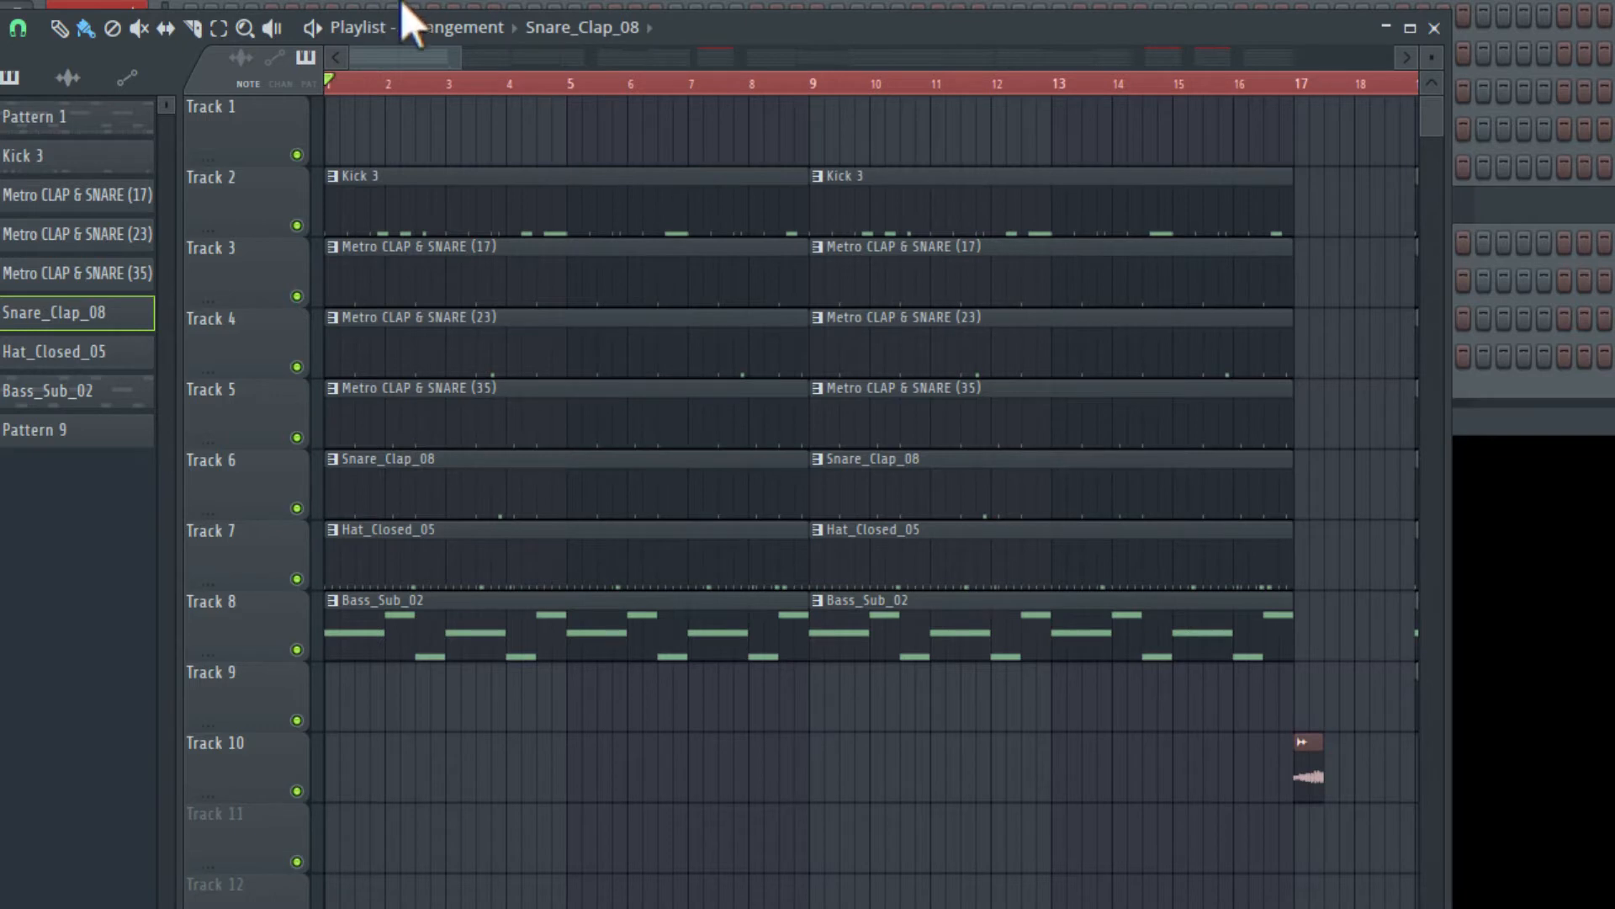
mouse_move(427, 62)
left_mouse_down()
mouse_move(473, 60)
mouse_move(412, 72)
left_mouse_up()
left_click(575, 7)
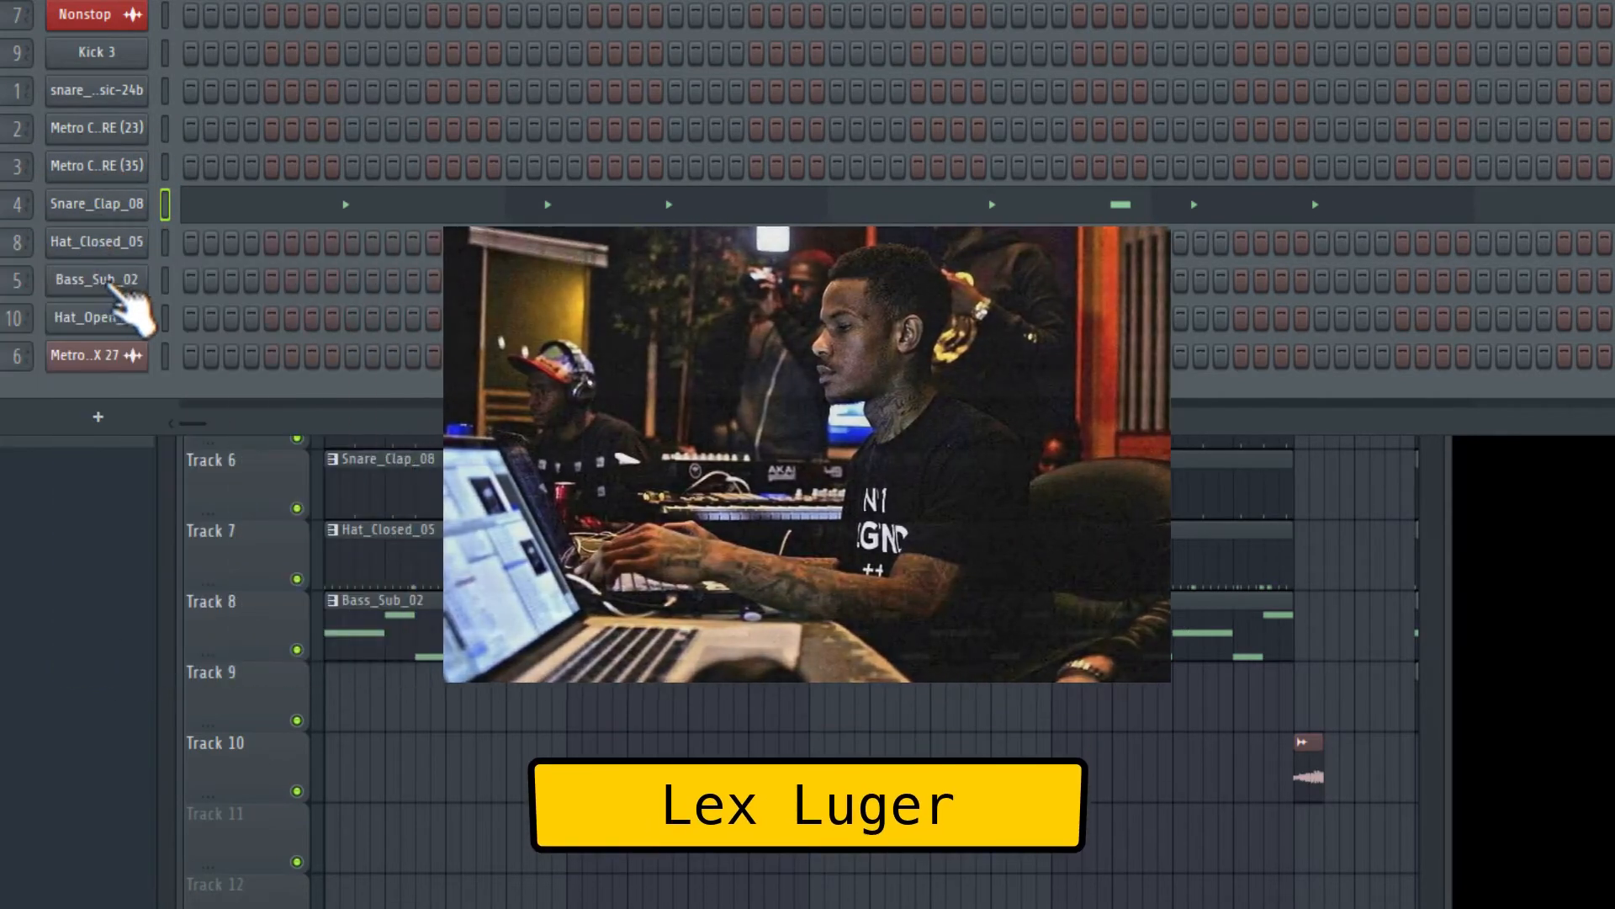
- Open the Bass_Sub_02 channel's piano roll to inspect its notes, then return to the channel rack
left_click(118, 282)
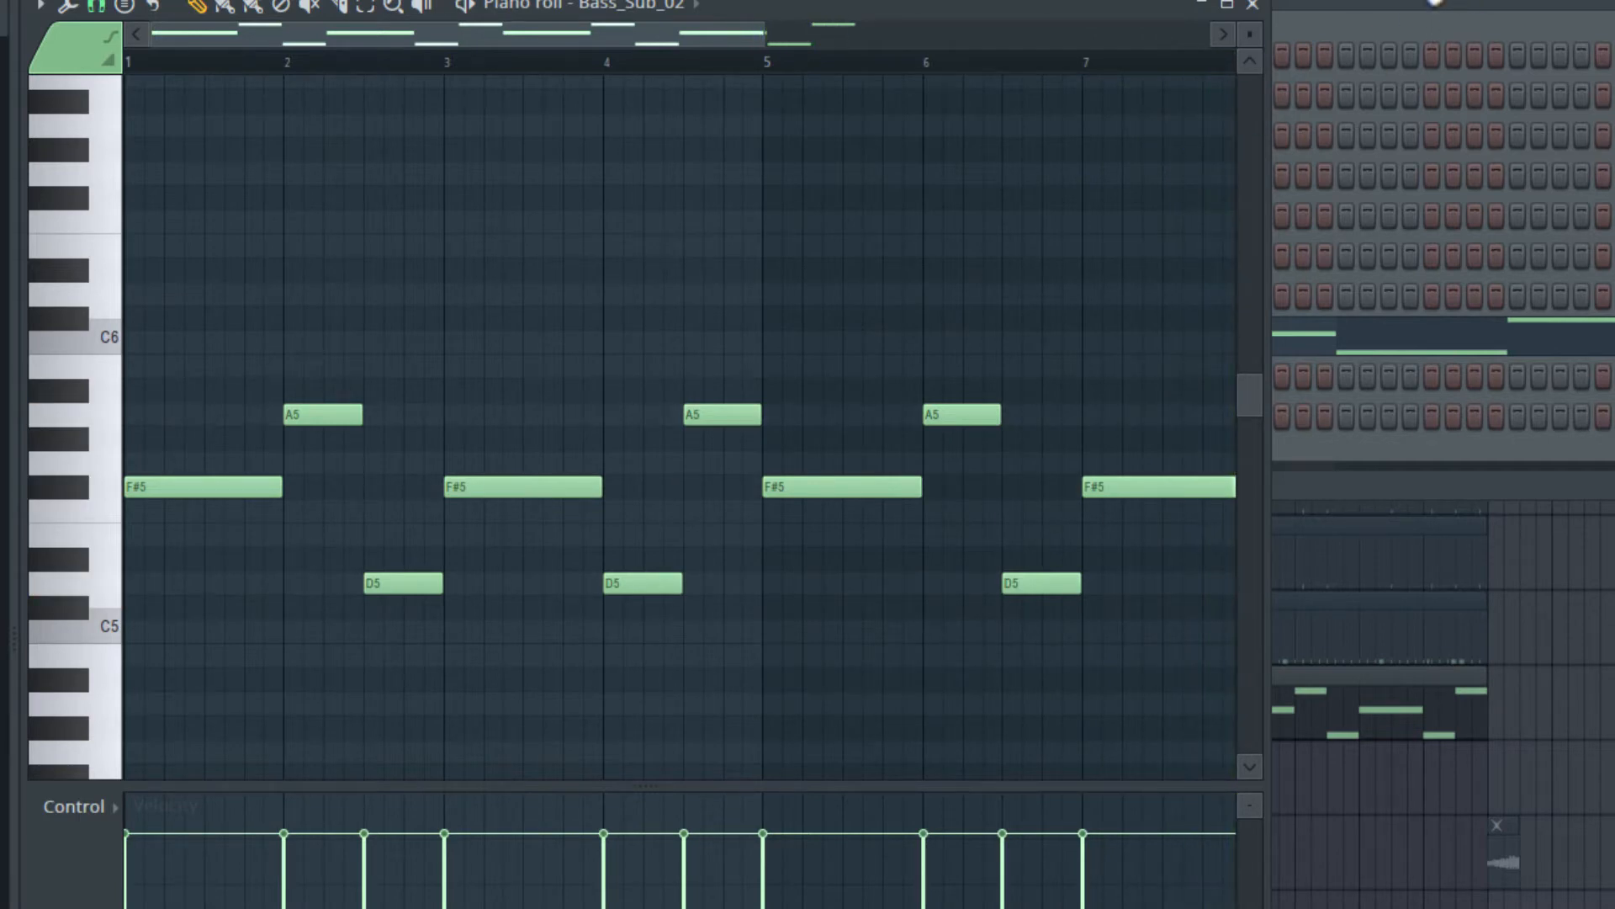
left_click(1384, 13)
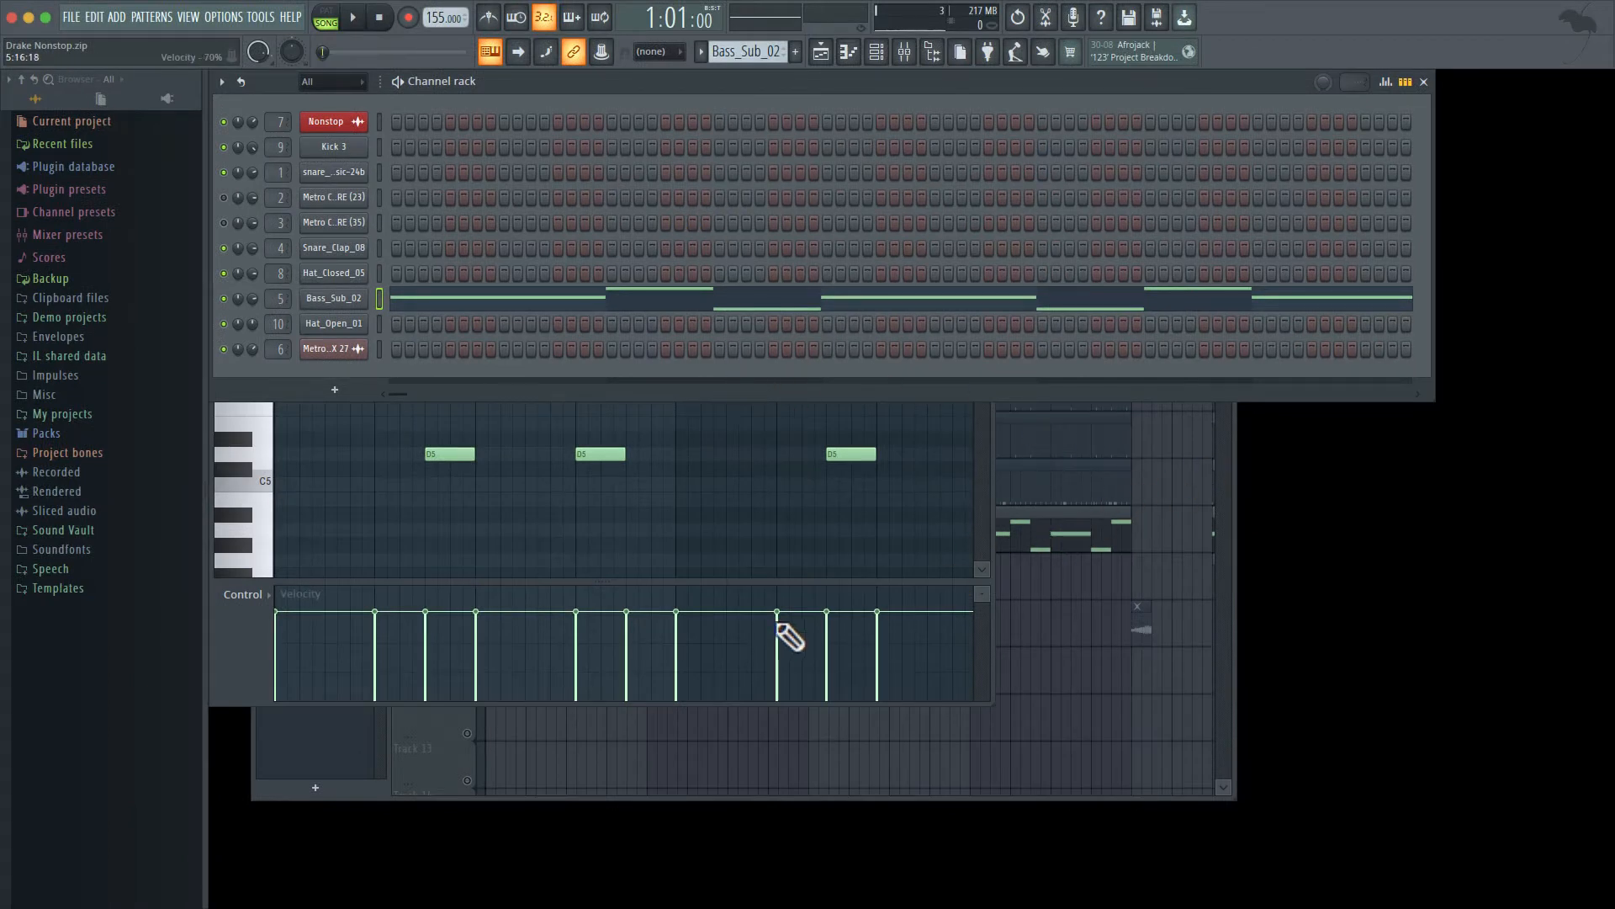
- Bring the playlist forward and unmute the Hat_Closed_05 track alongside the soloed bass
left_click(436, 753)
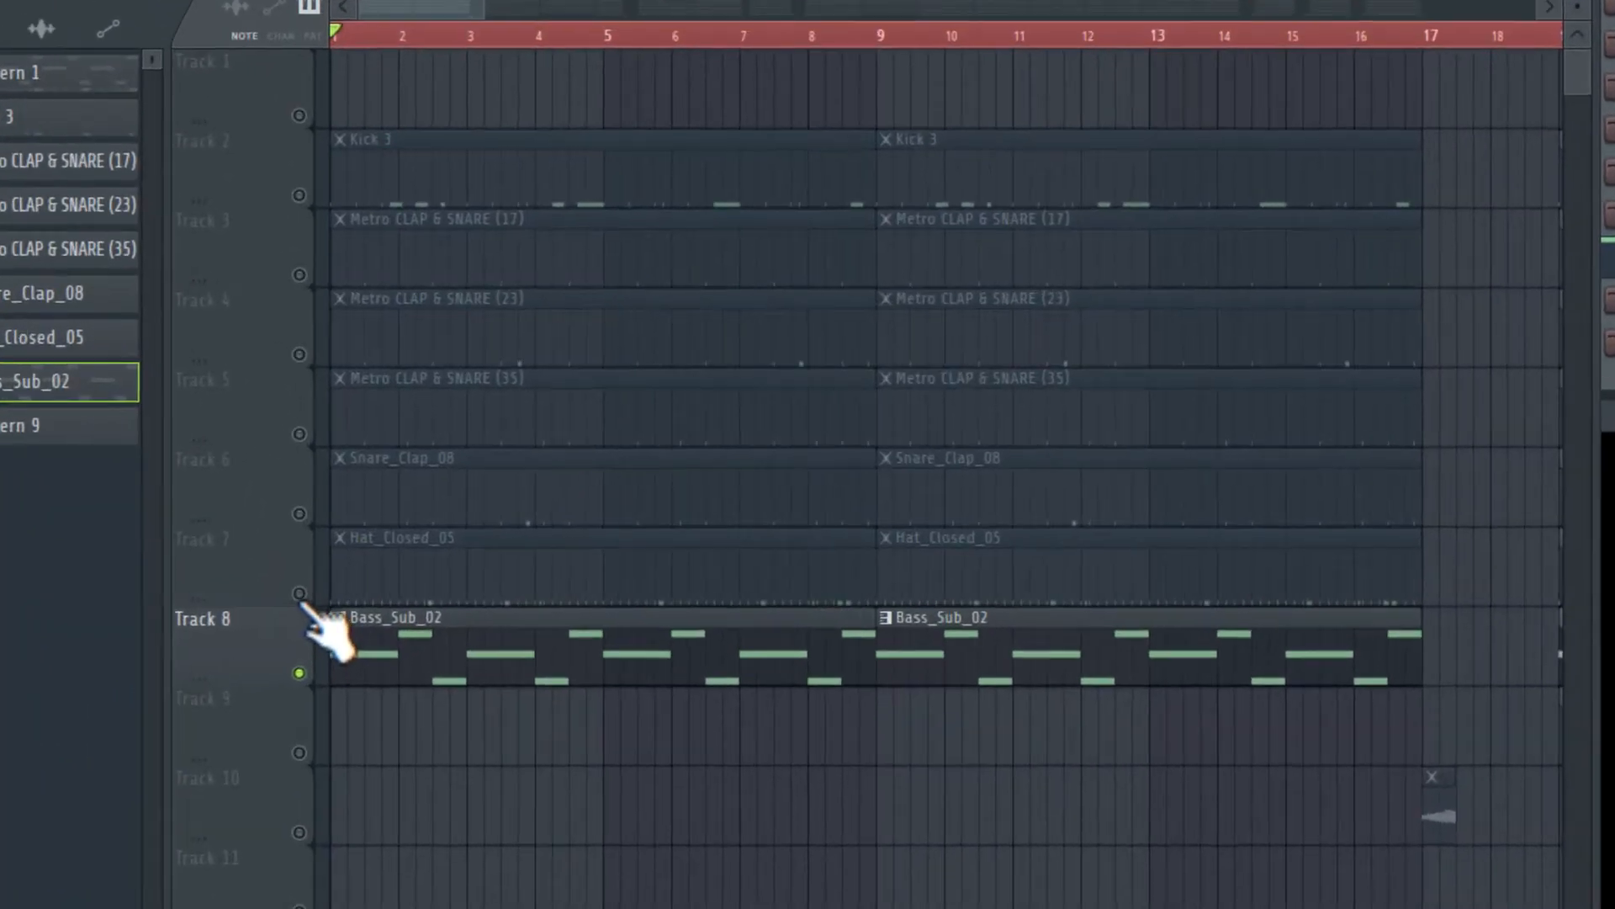
left_click(298, 594)
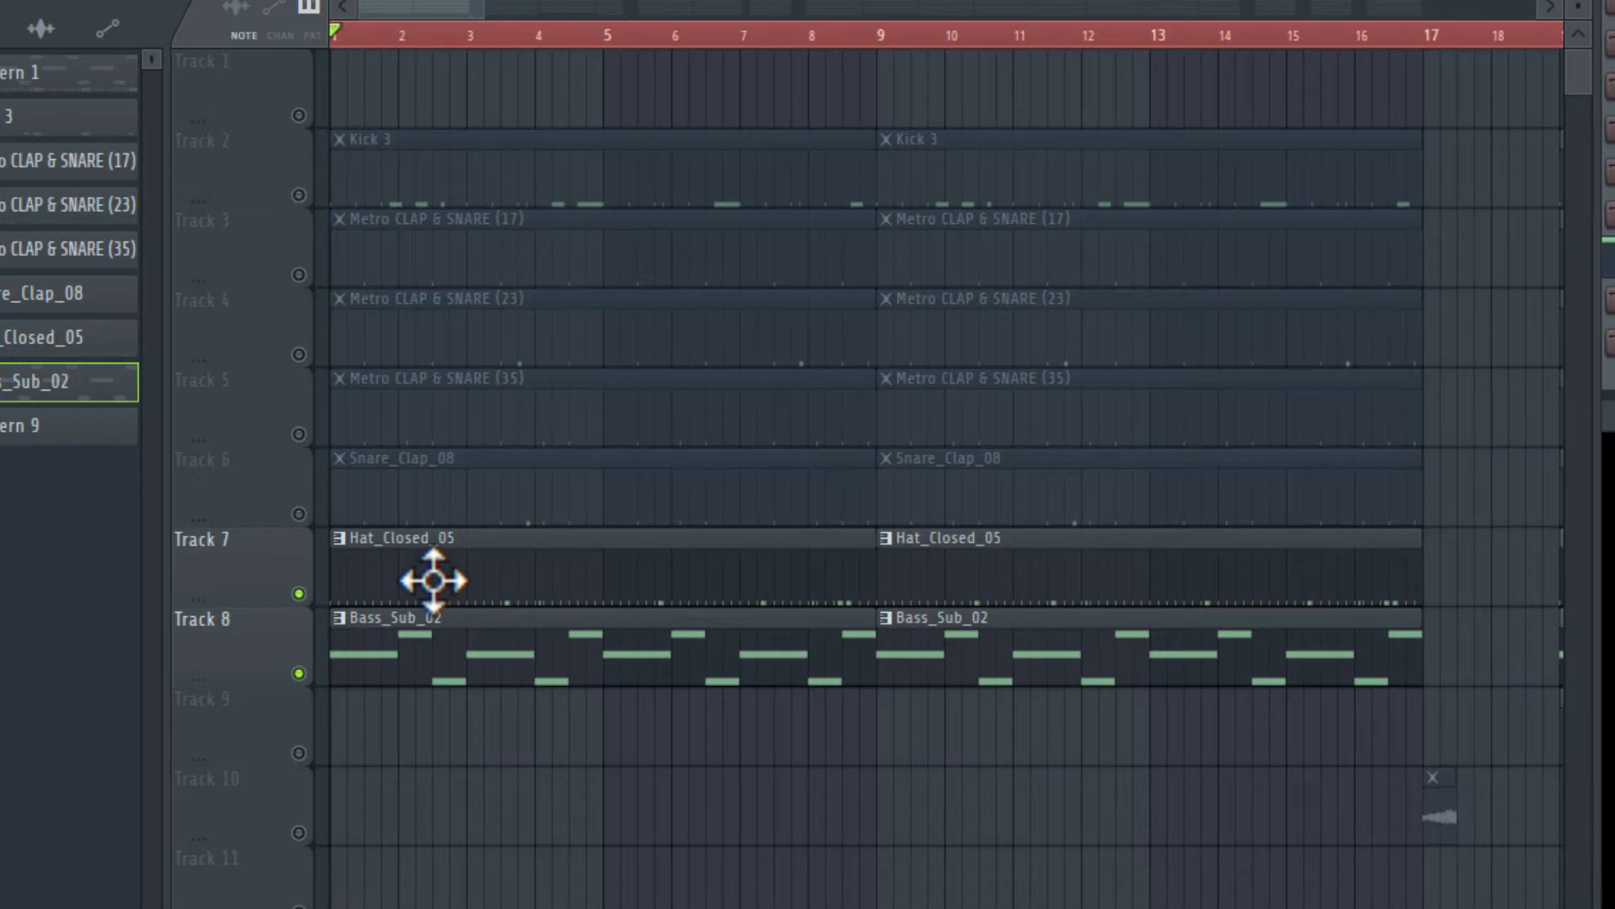
- Open the Hat_Closed_05 pattern in the piano roll and play through its hi-hat notes
double_click(435, 579)
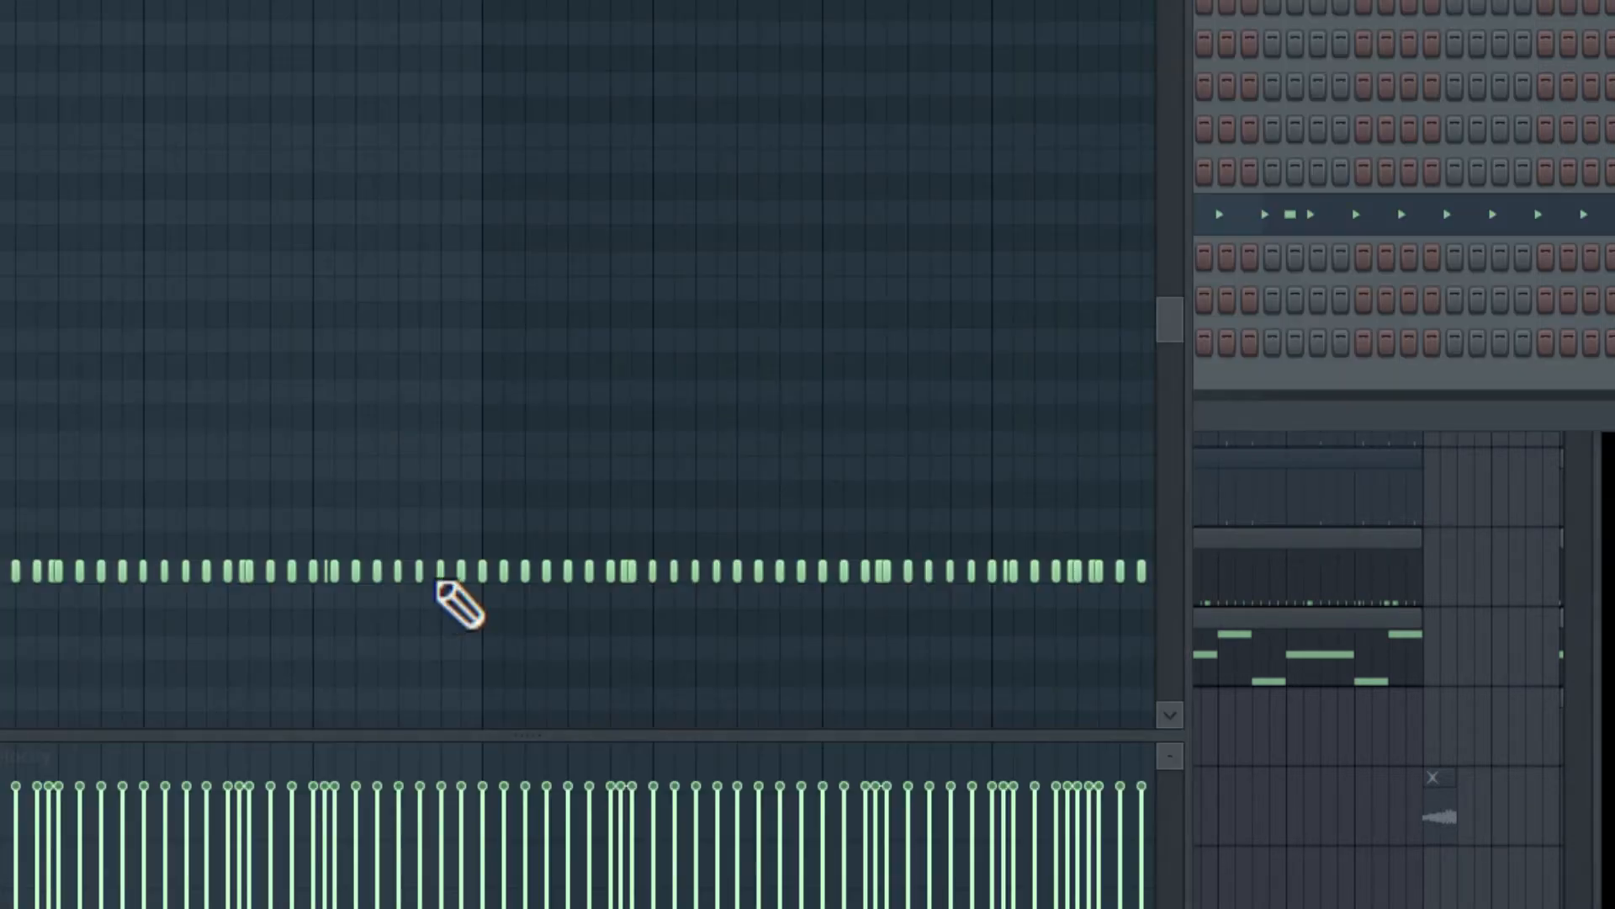
left_click_drag(917, 0, 202, 0)
key("space")
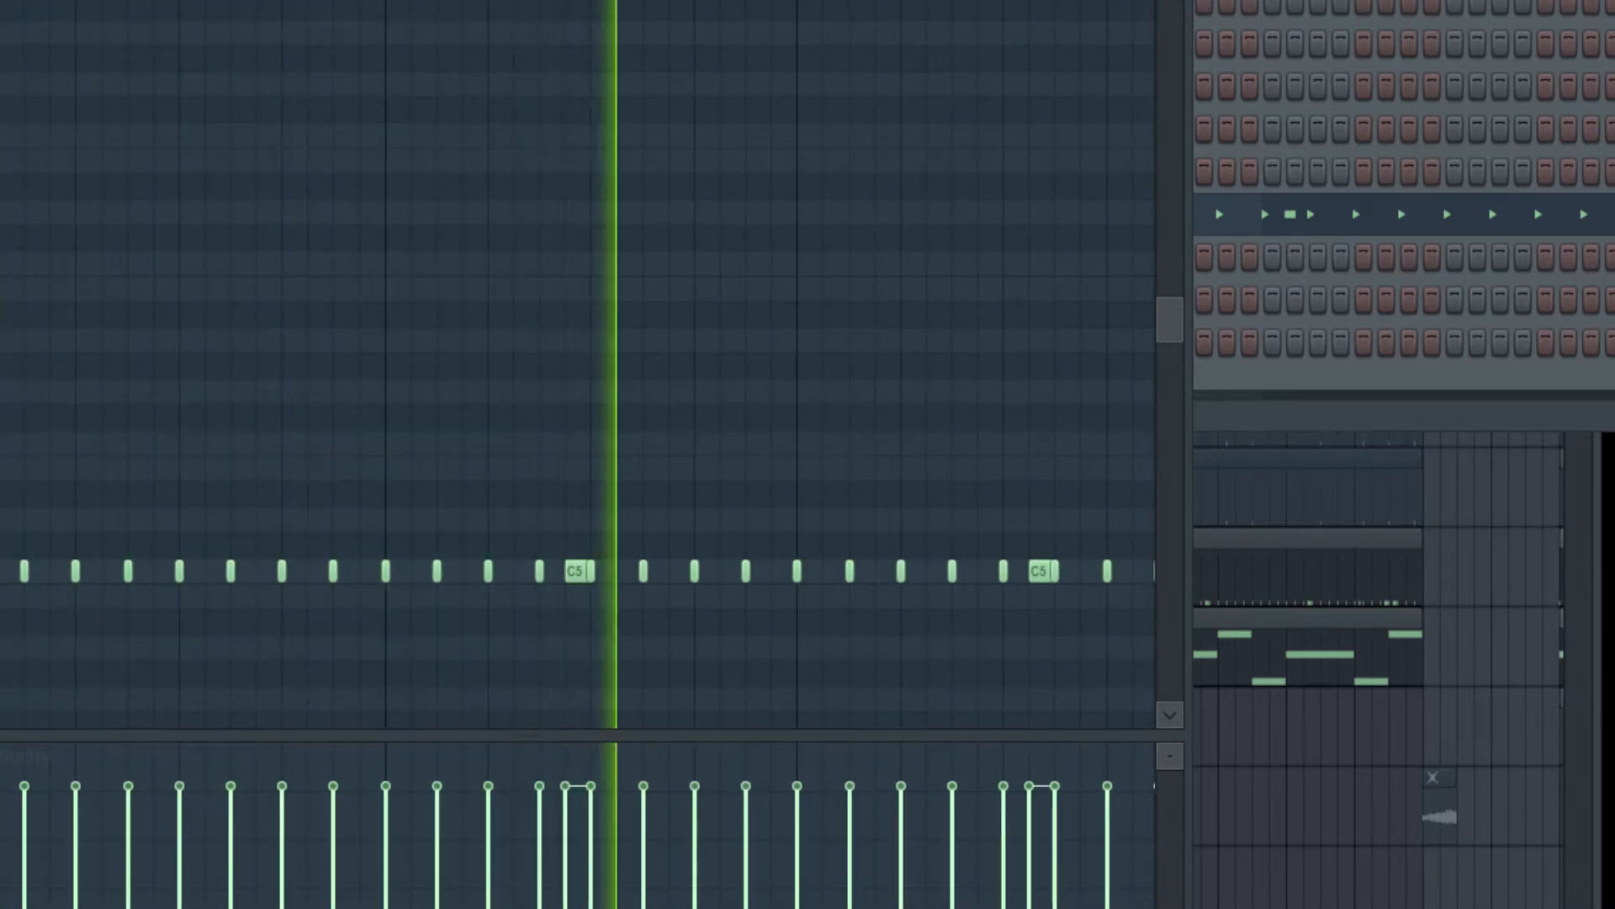
left_click_drag(138, 0, 606, 97)
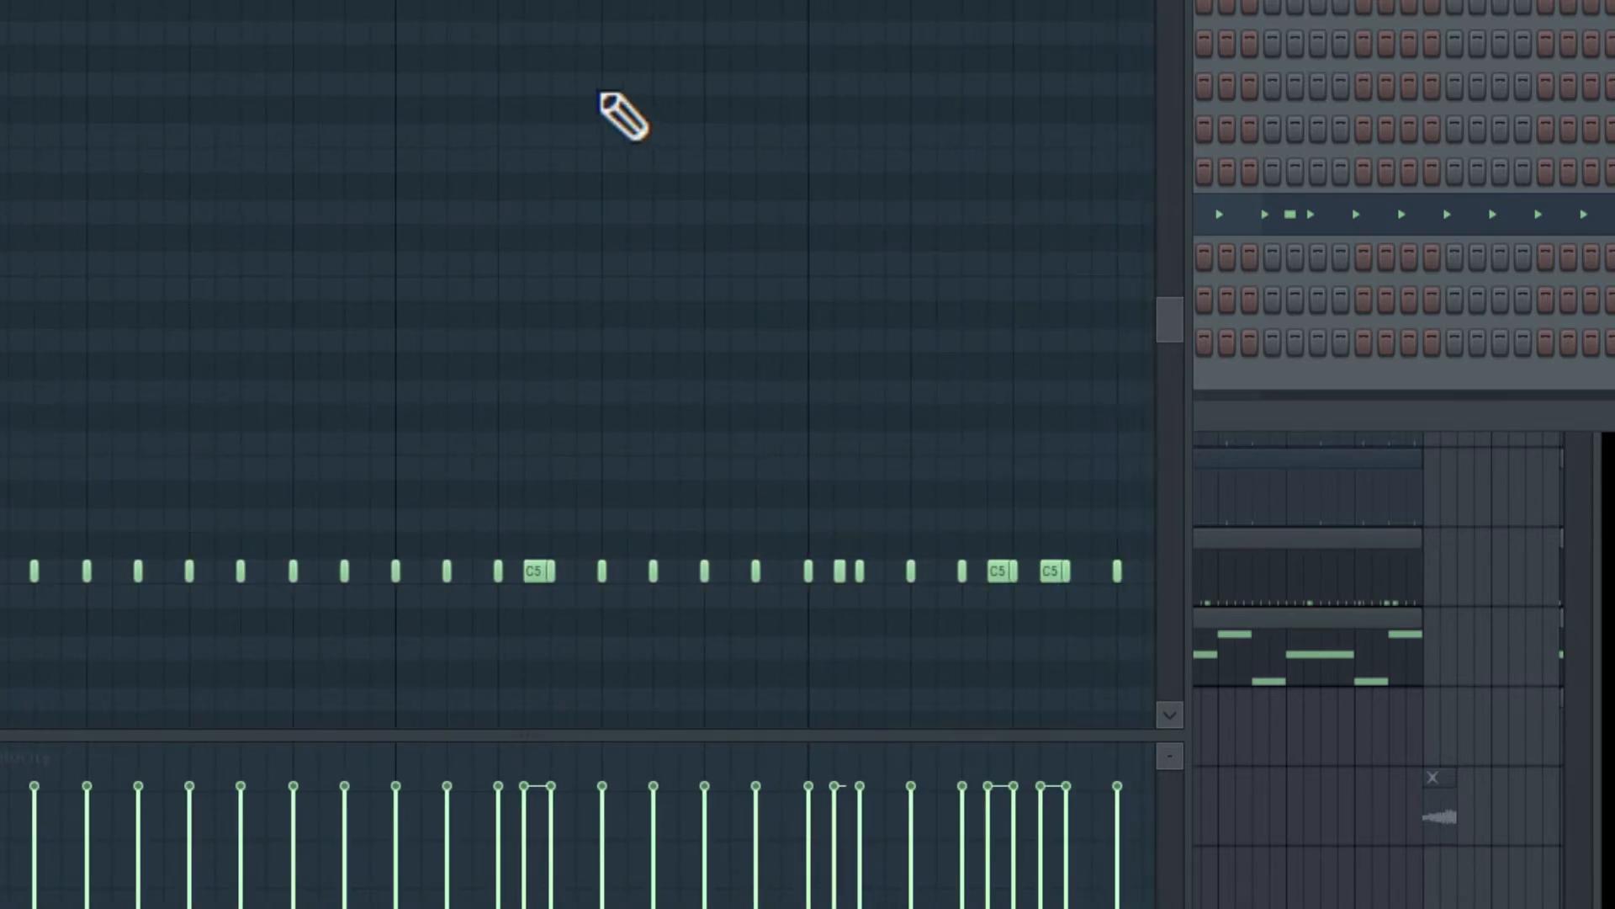
key("F7")
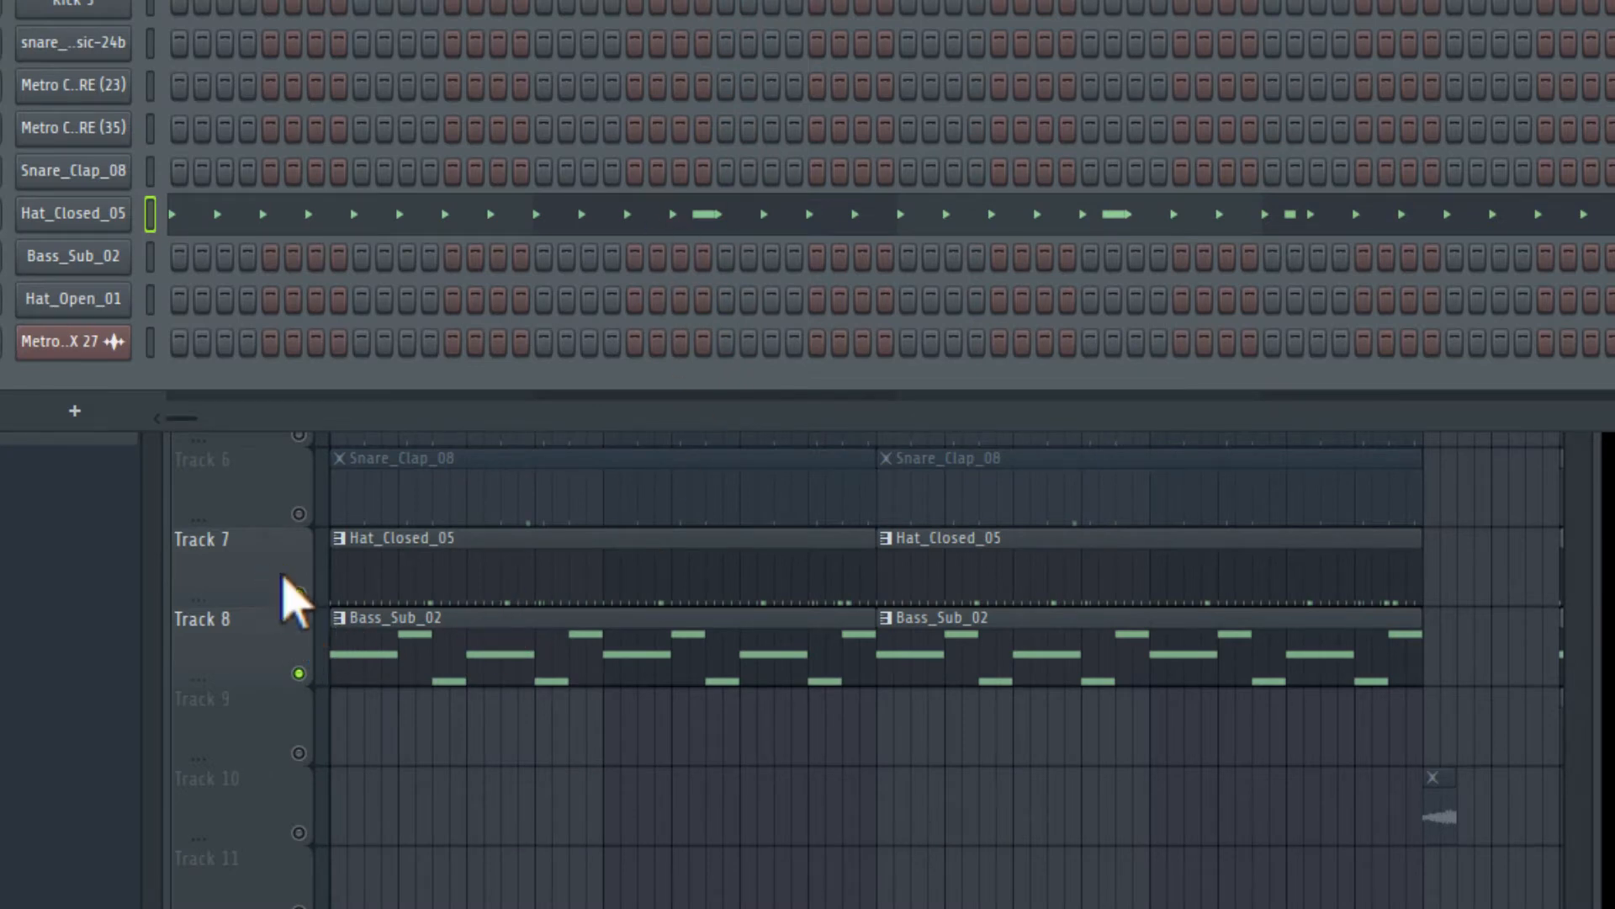
- Unmute the Snare_Clap_08 track and preview its pattern in the piano roll
left_click(300, 516)
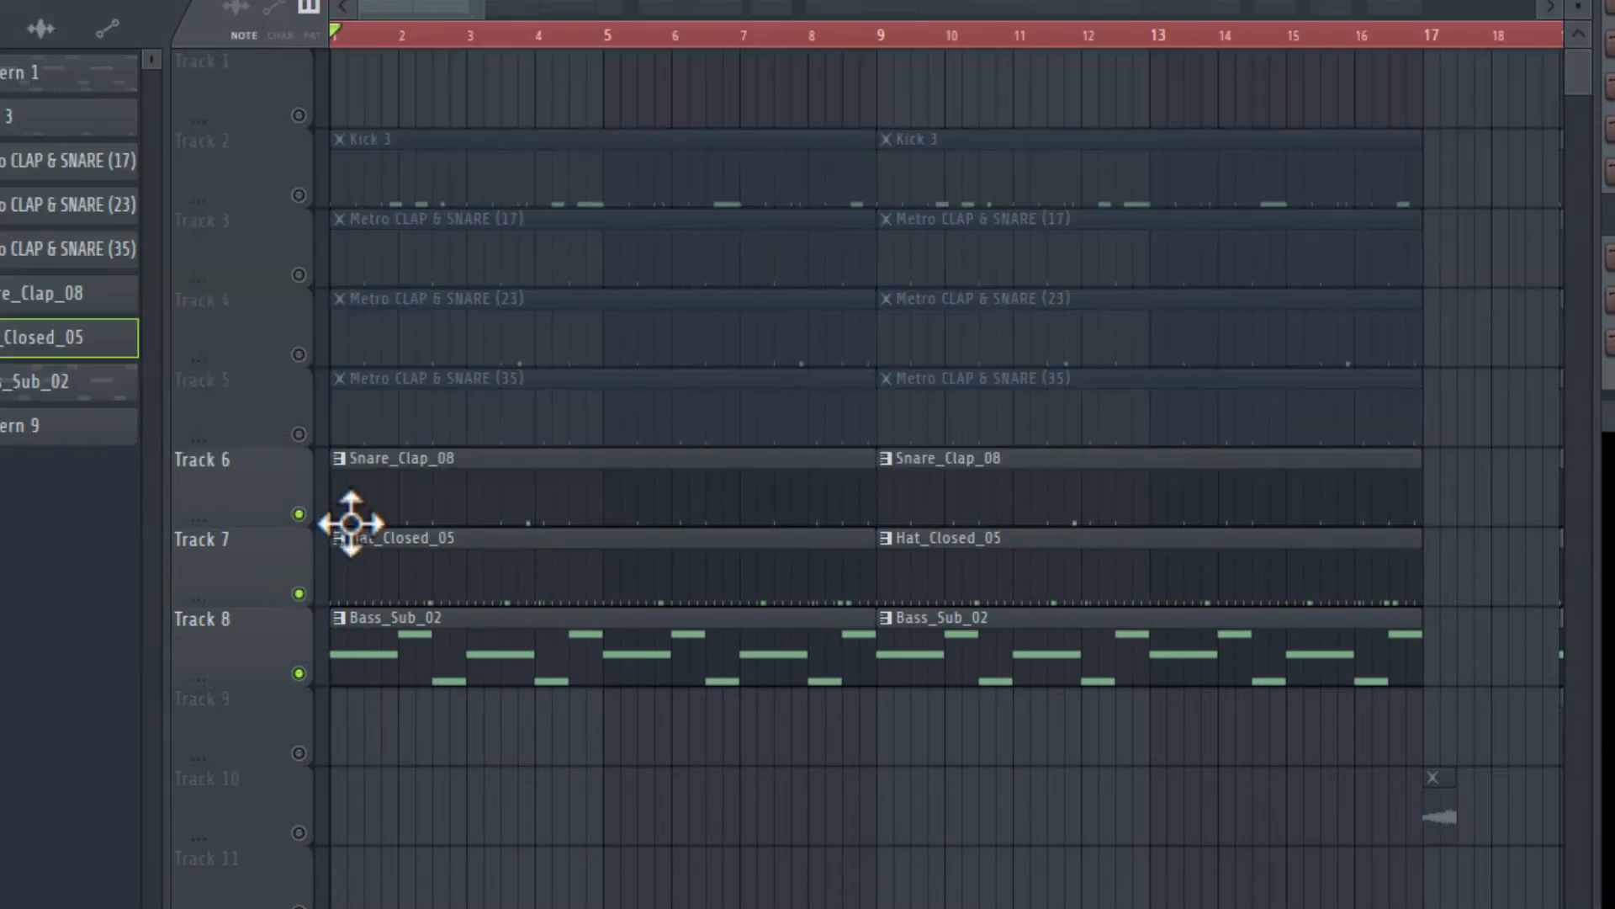
double_click(529, 511)
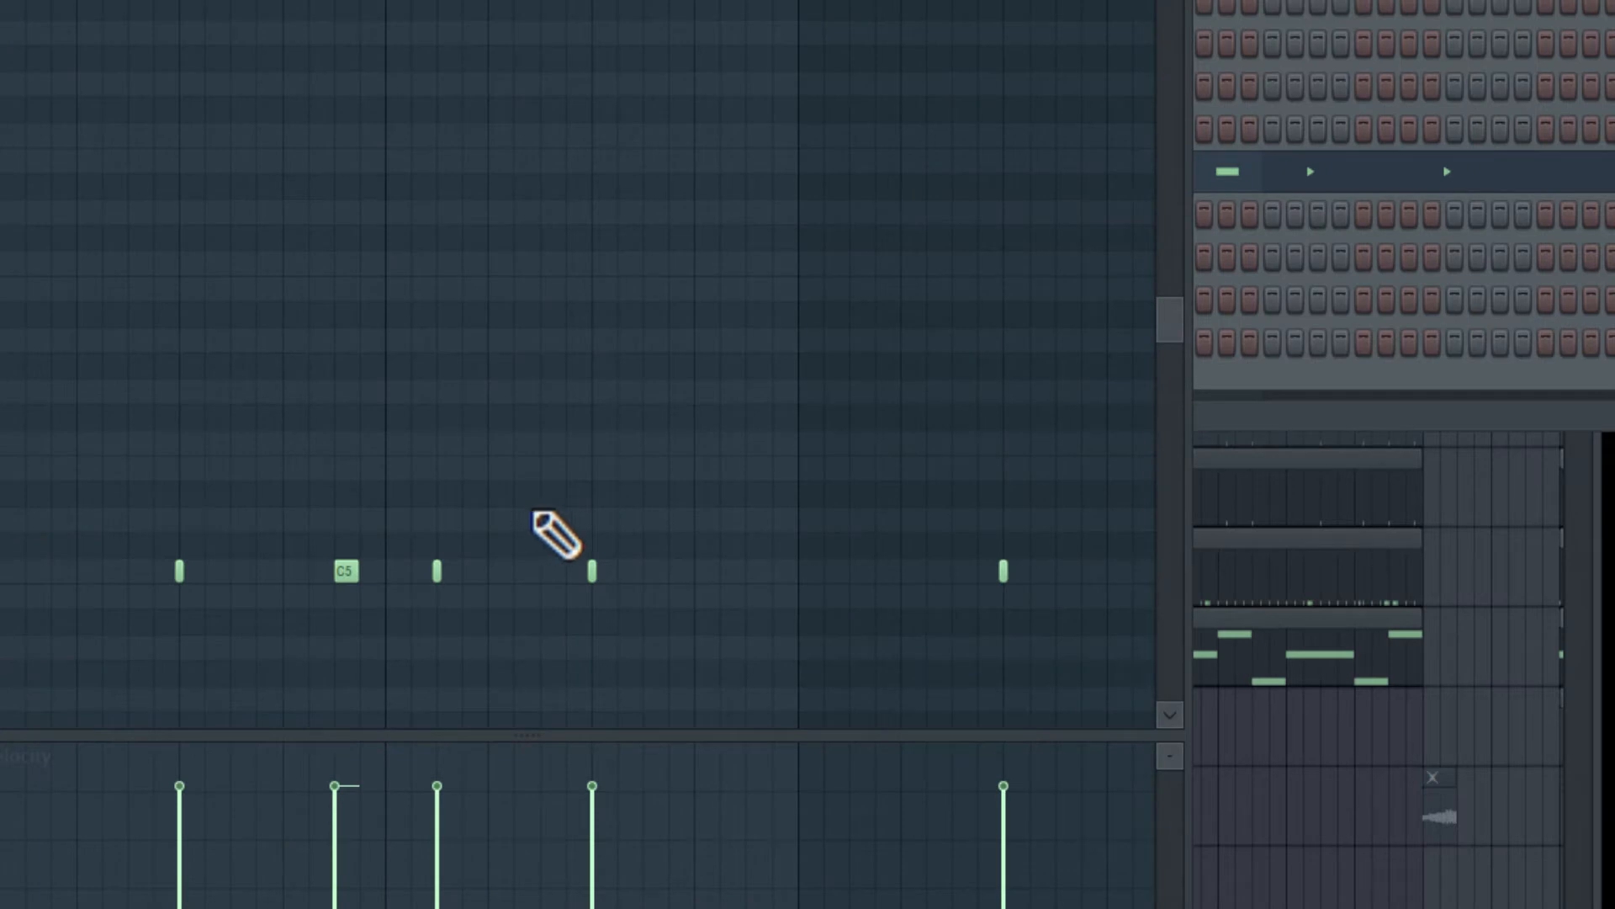
left_click_drag(375, 22, 191, 26)
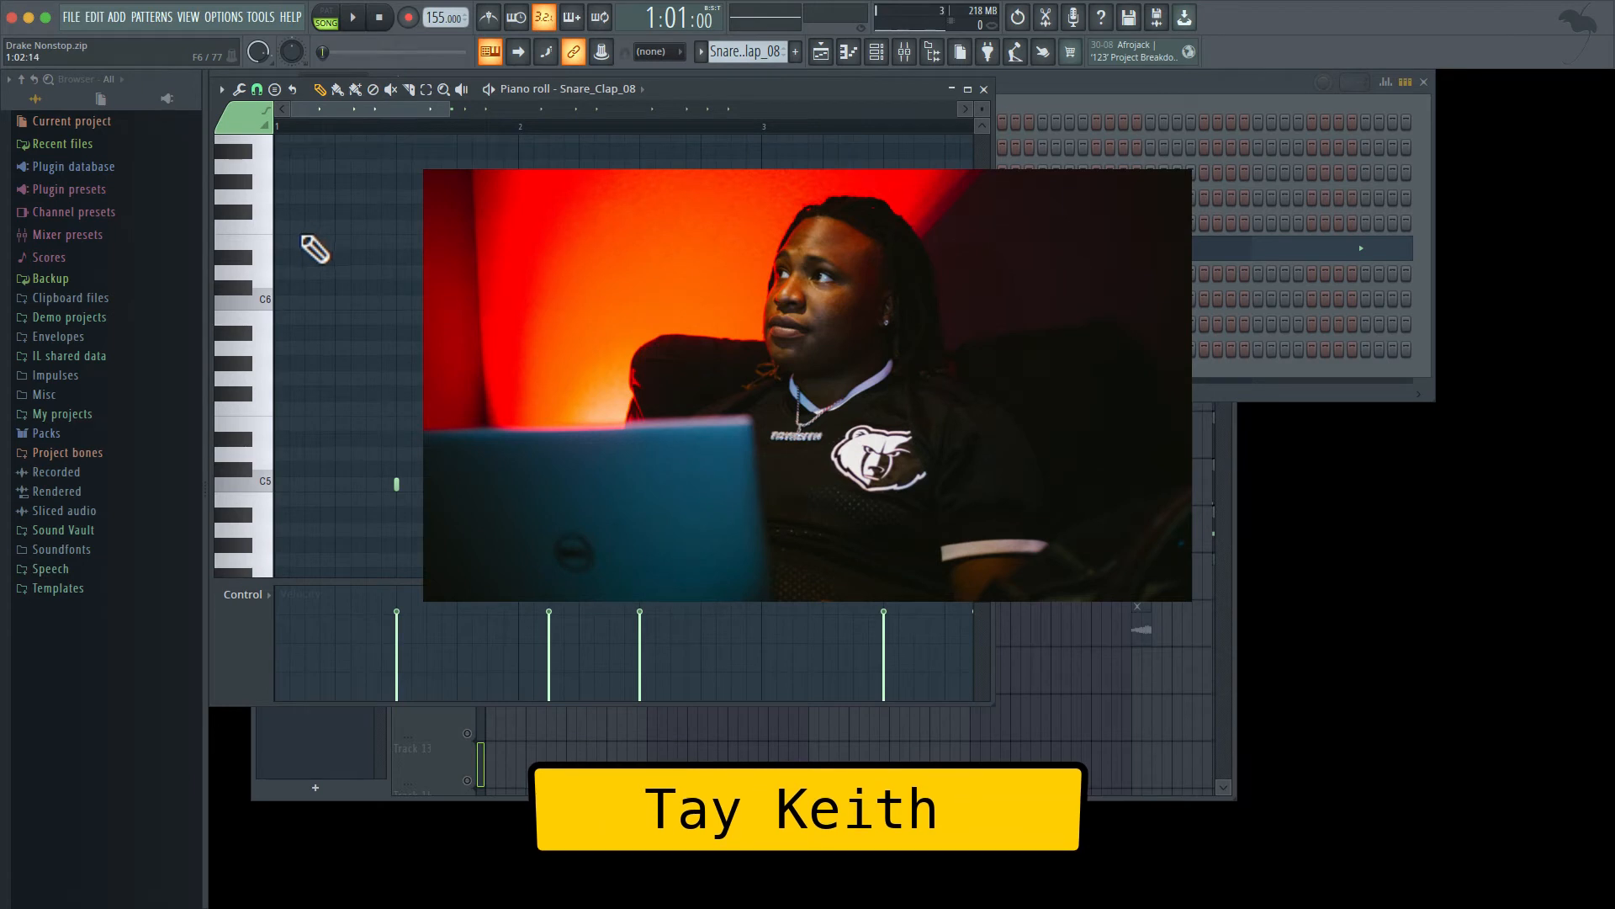
key("space")
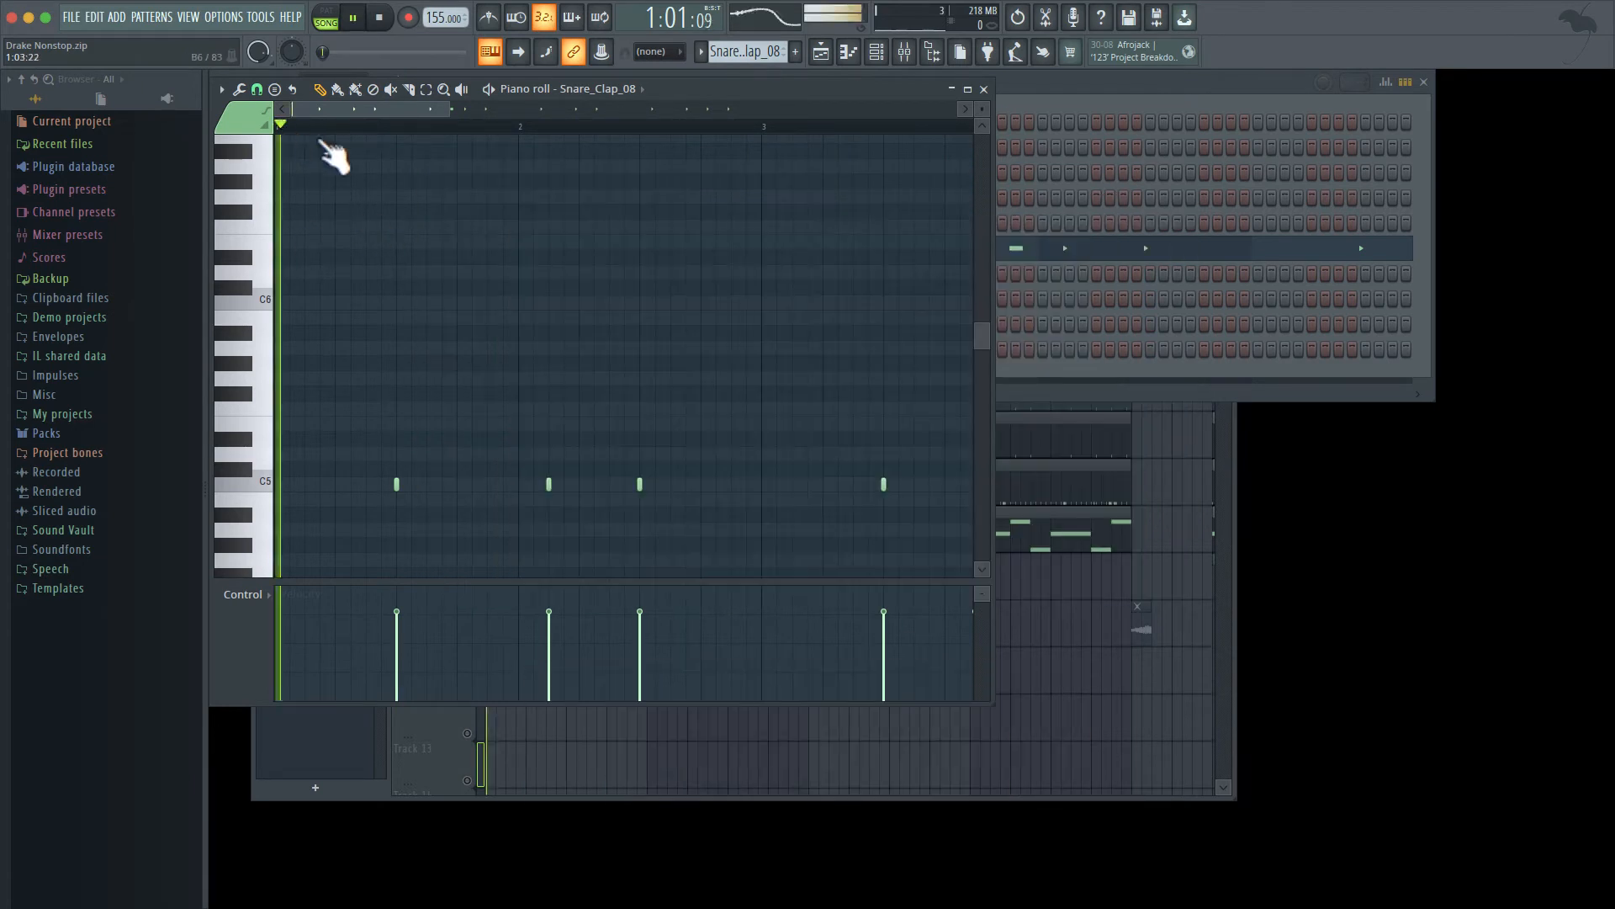
key("space")
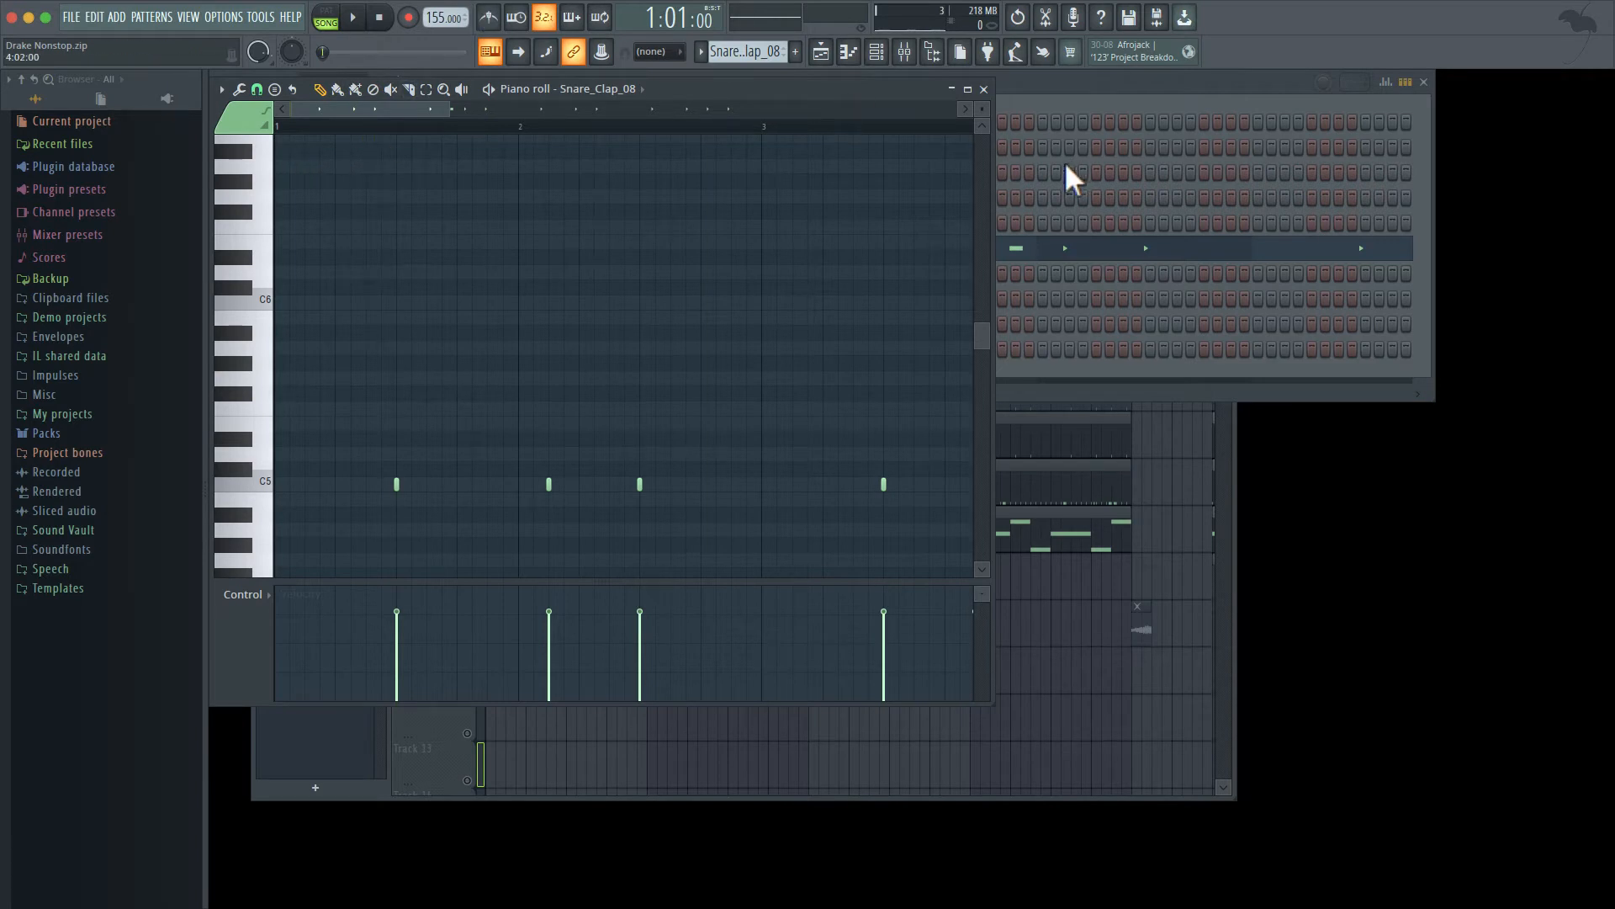
left_click(983, 90)
- Unmute the Metro CLAP & SNARE (35) track and preview its pattern in the piano roll
left_click(439, 458)
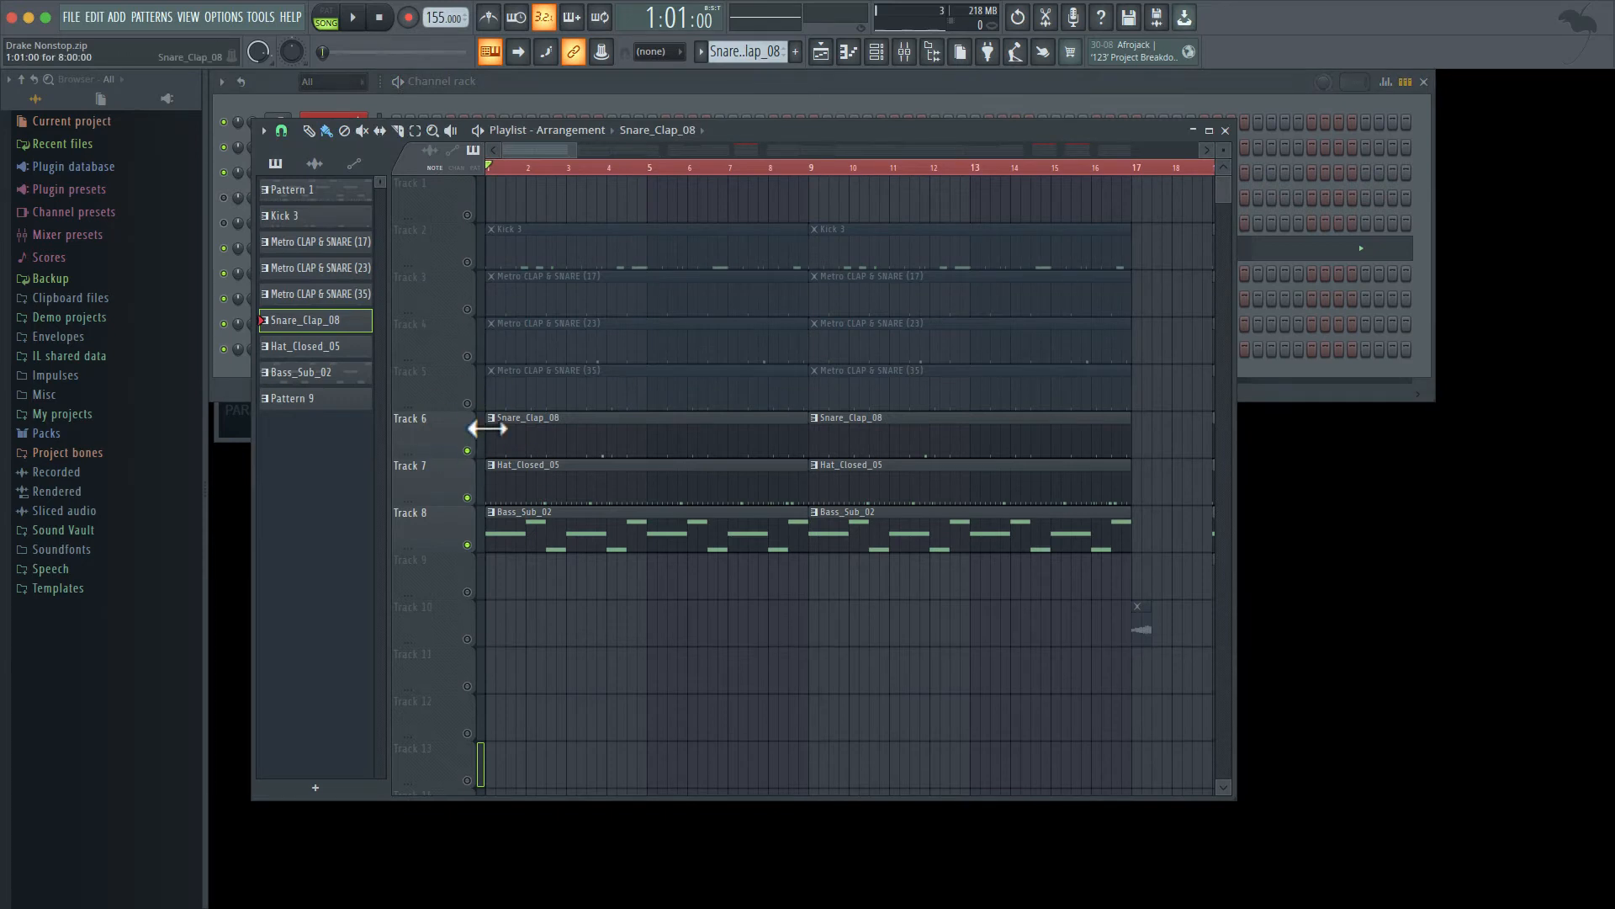
left_click(468, 406)
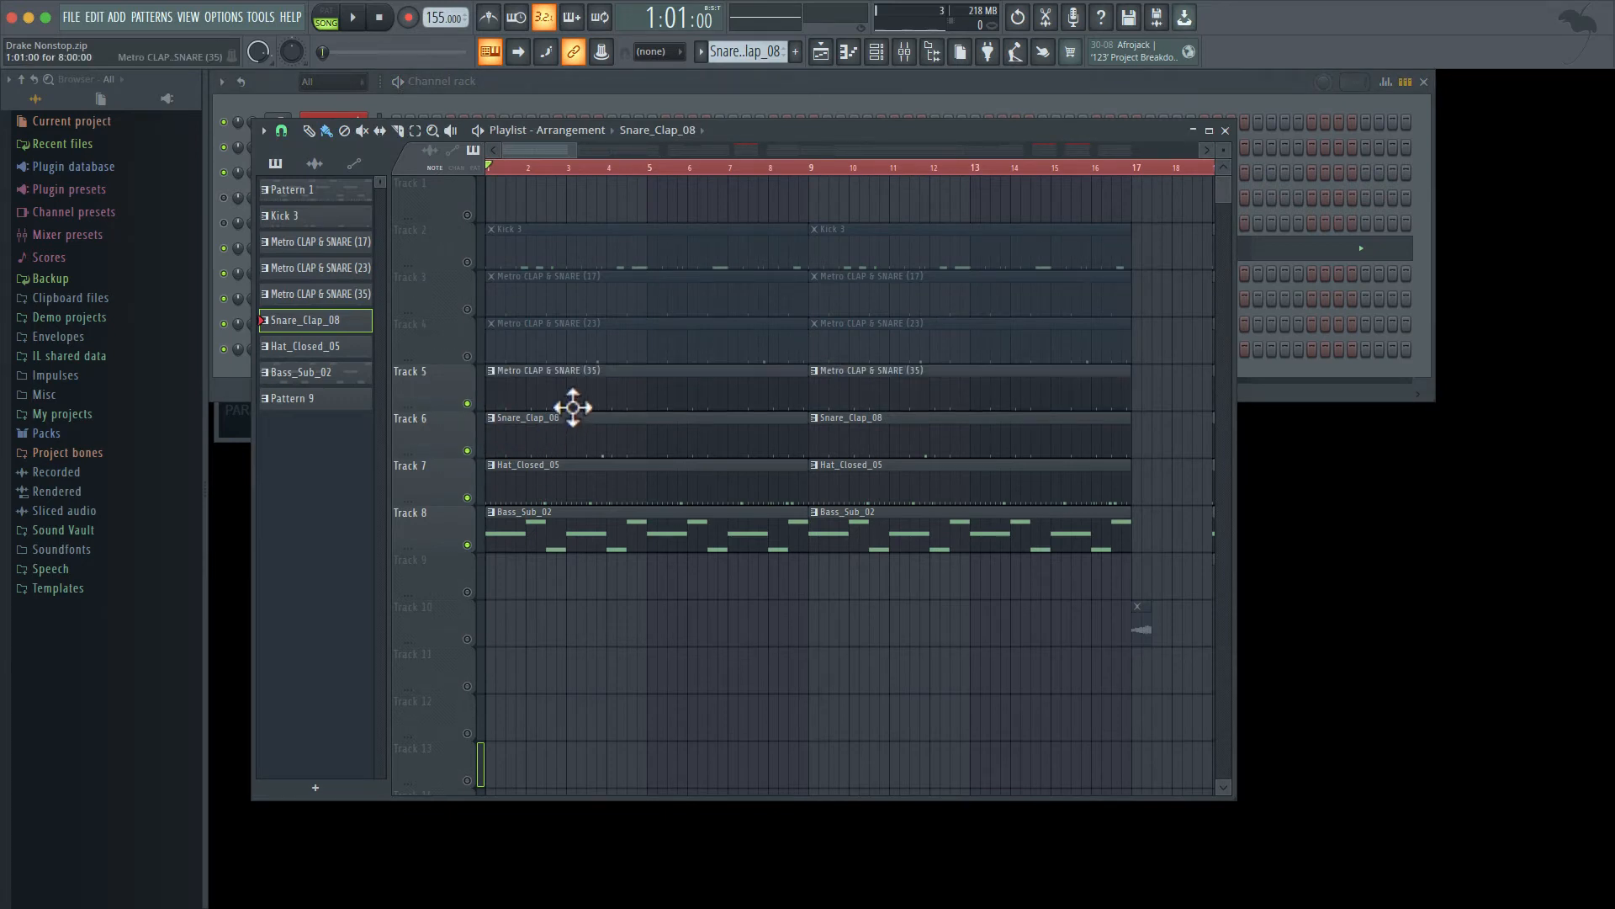
double_click(576, 400)
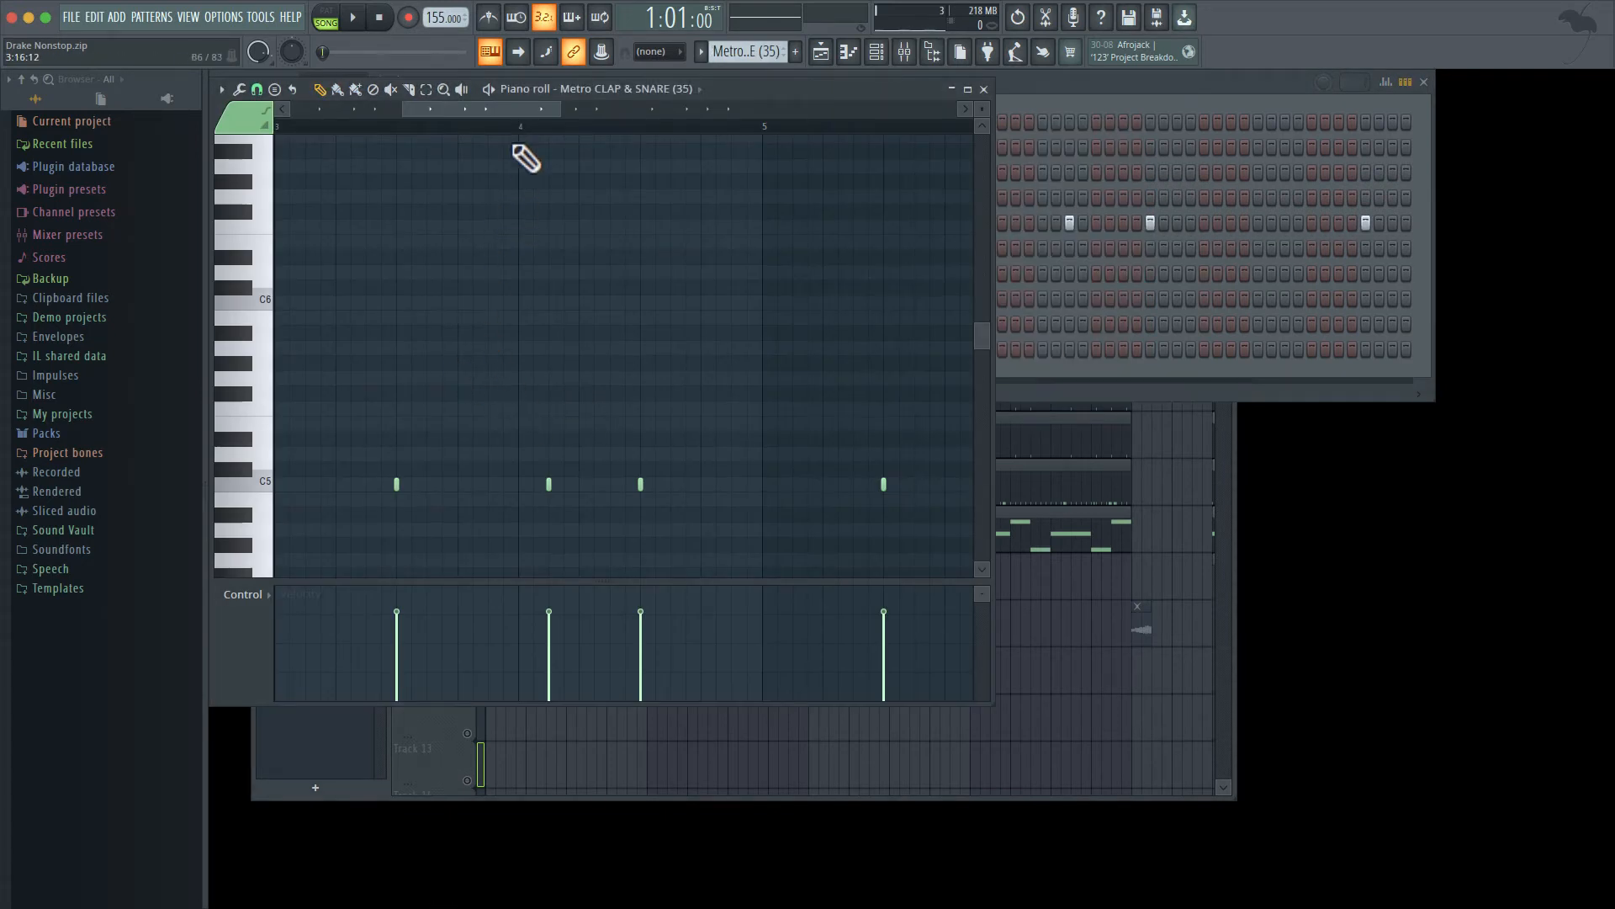
left_click_drag(520, 116, 325, 122)
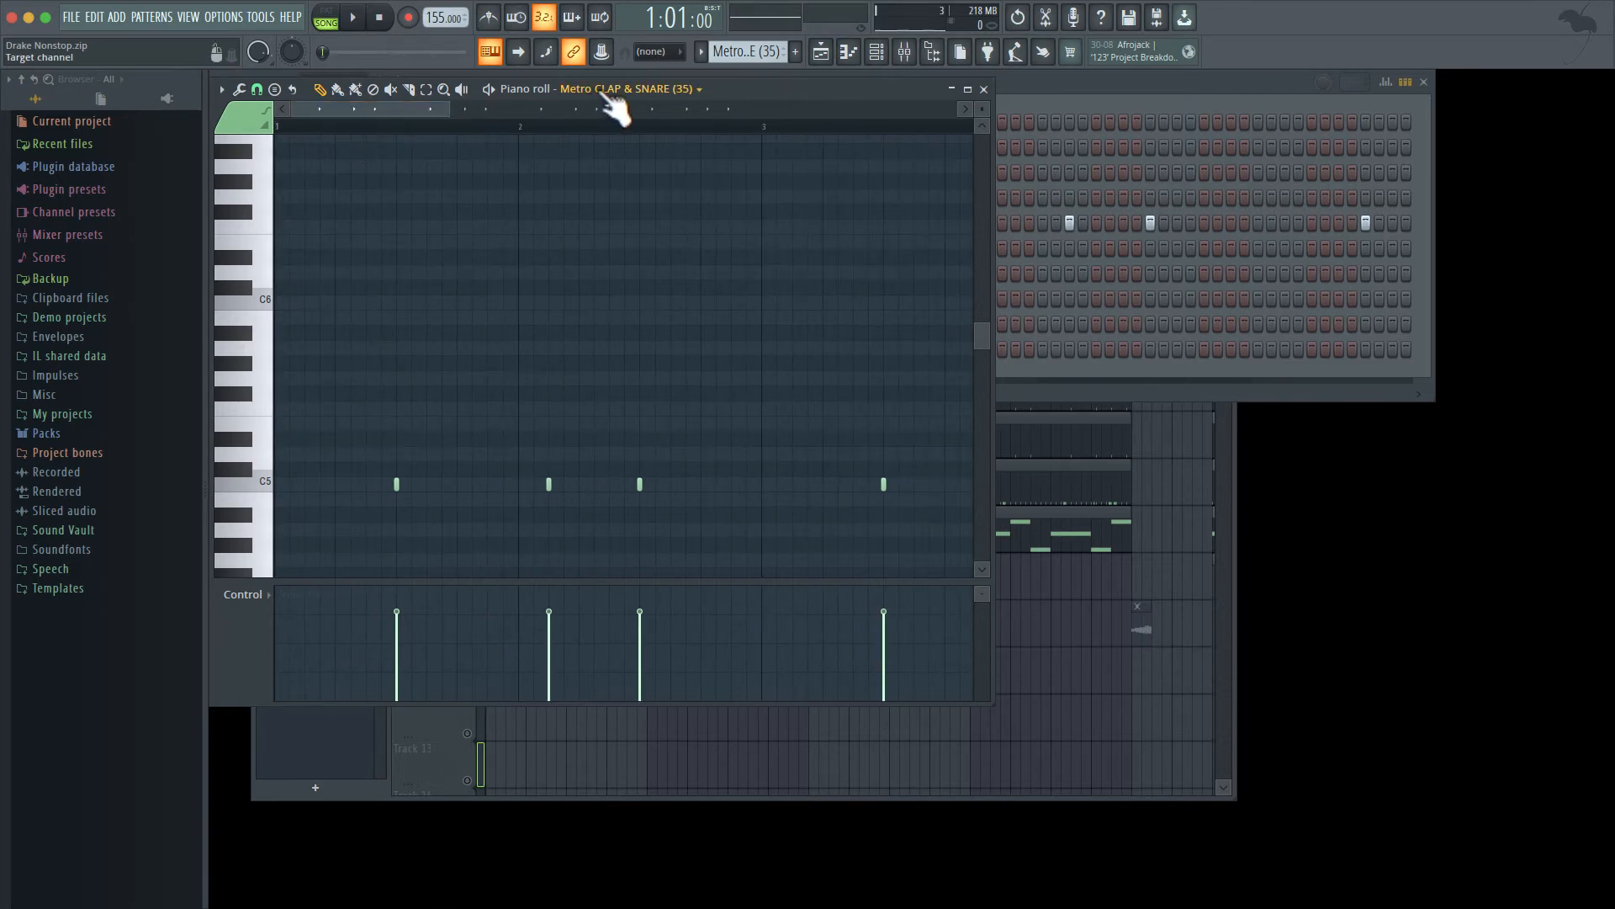
left_click(352, 17)
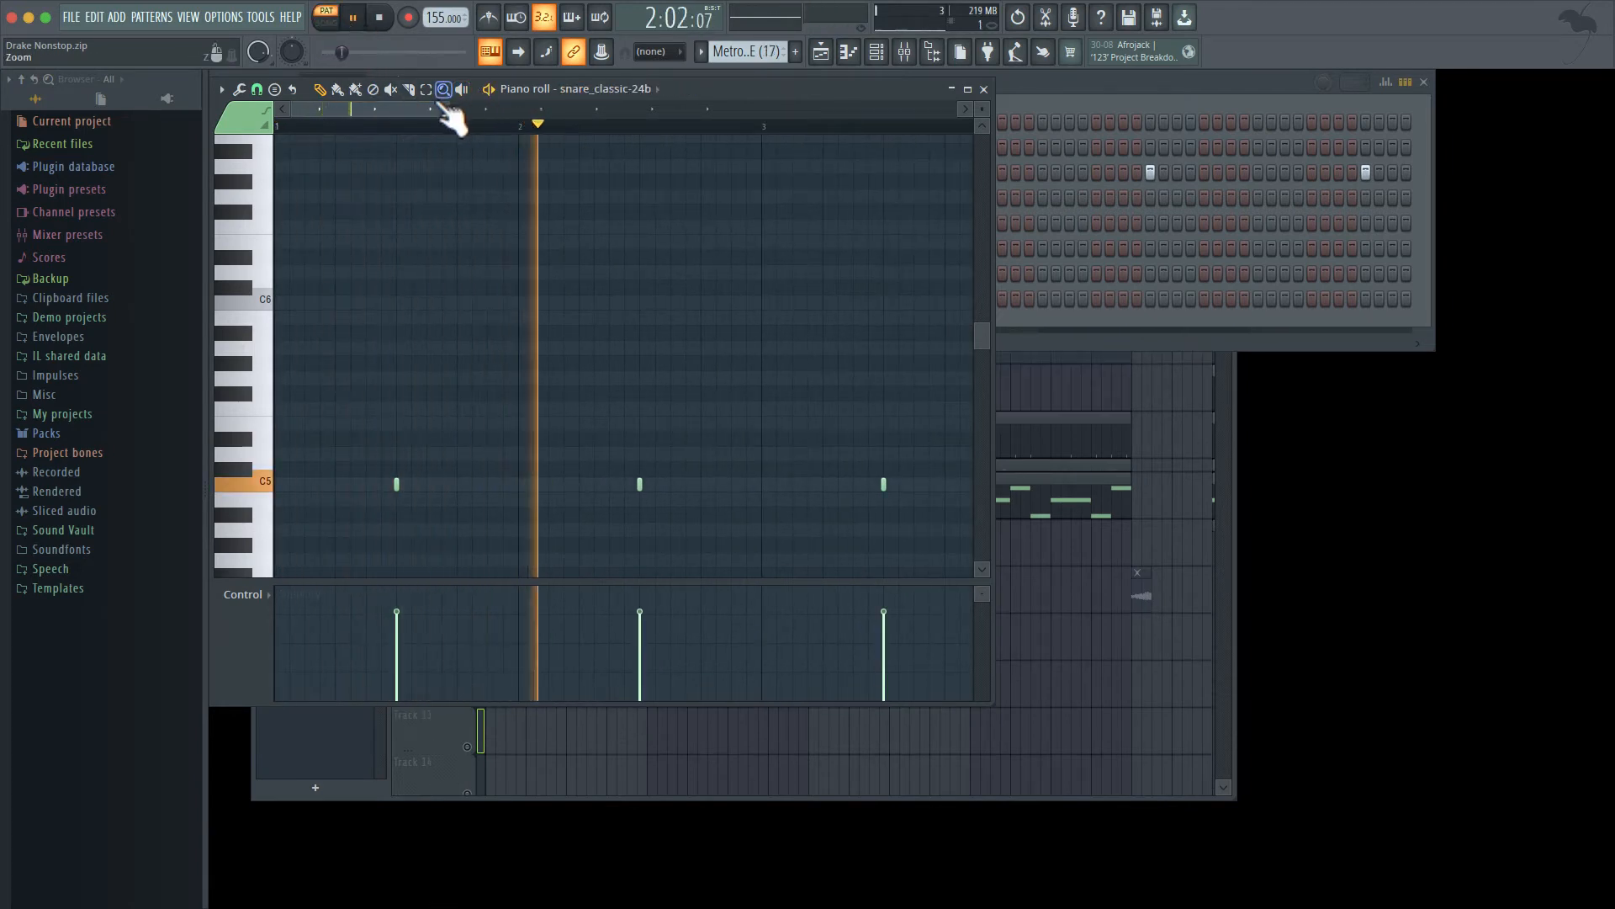
left_click_drag(436, 108, 824, 257)
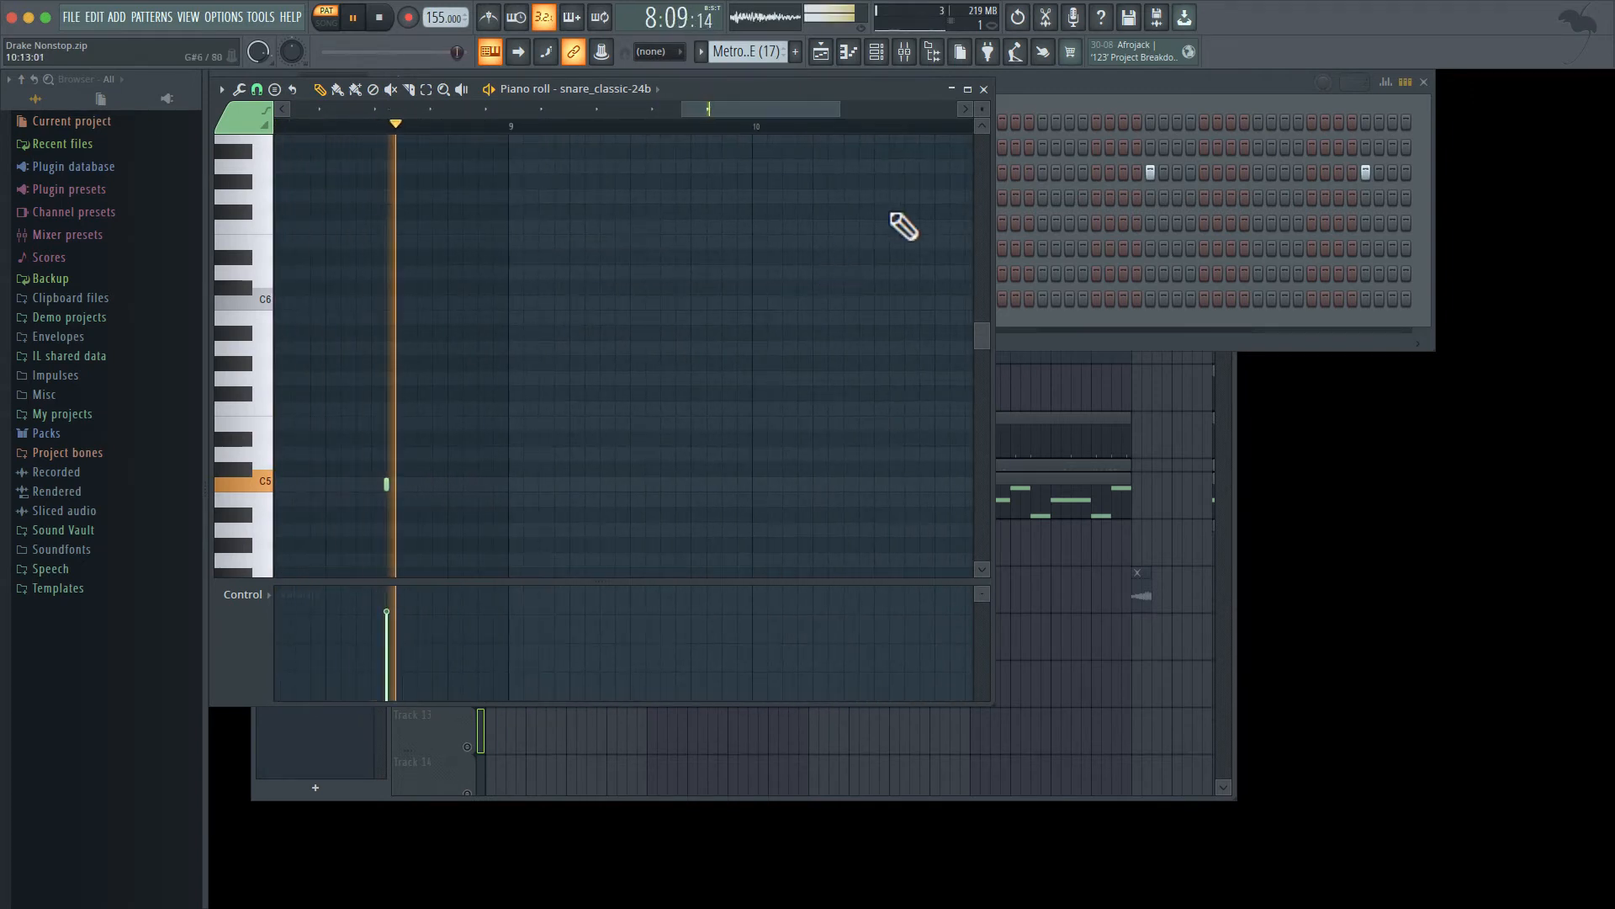
key("space")
left_click(984, 89)
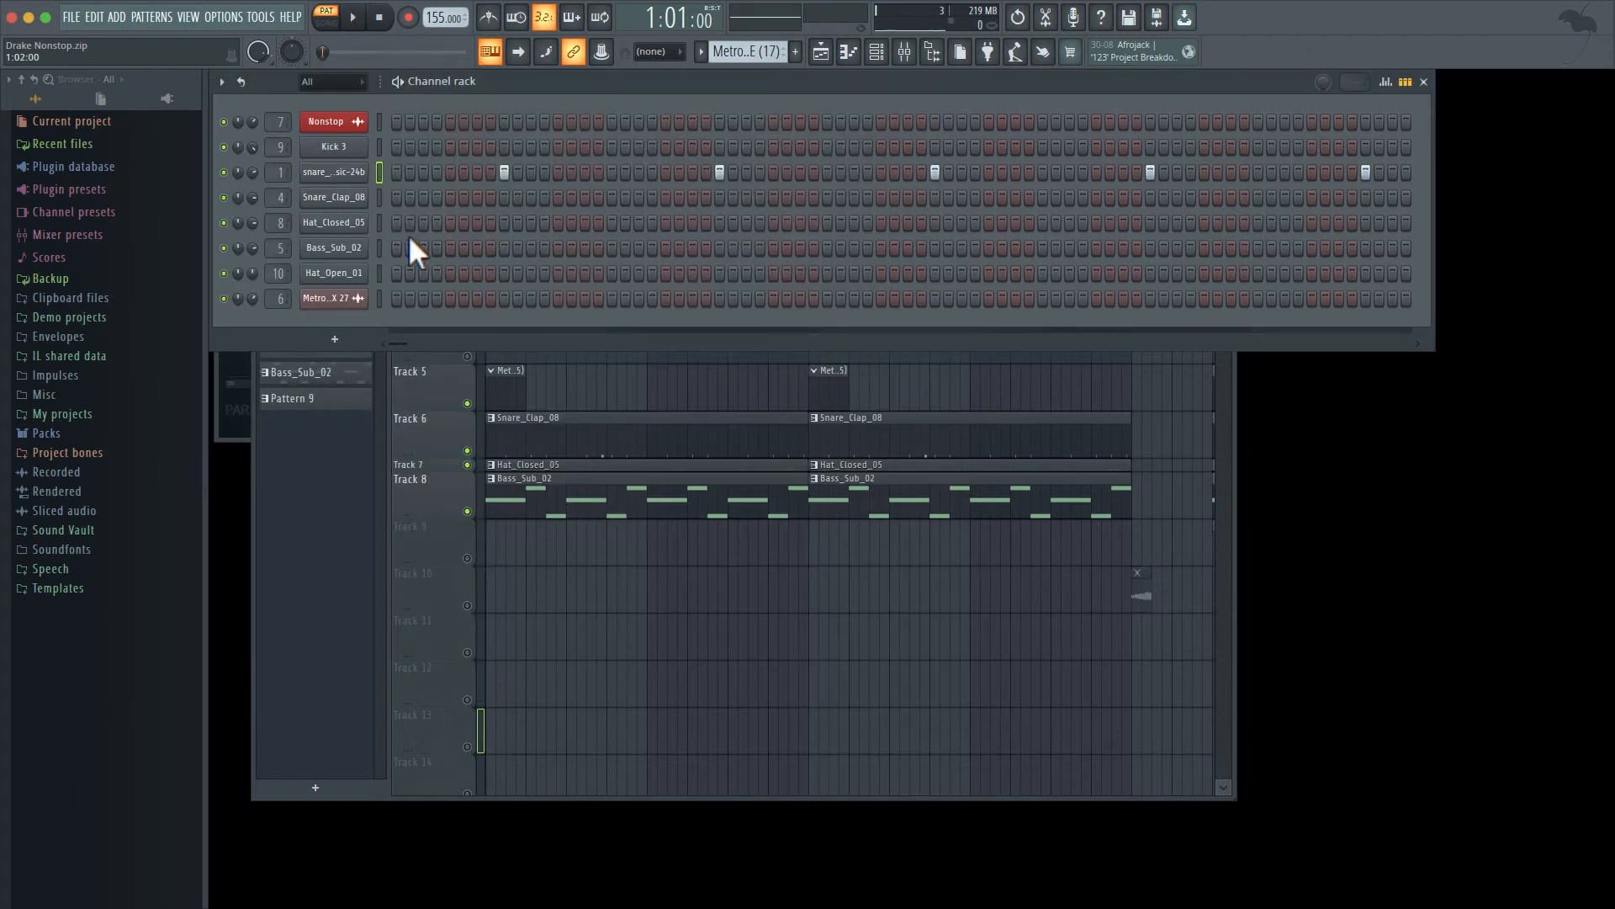
- Unmute the Metro CLAP & SNARE (17) track and open the Kick 3 pattern in the piano roll
left_click(413, 466)
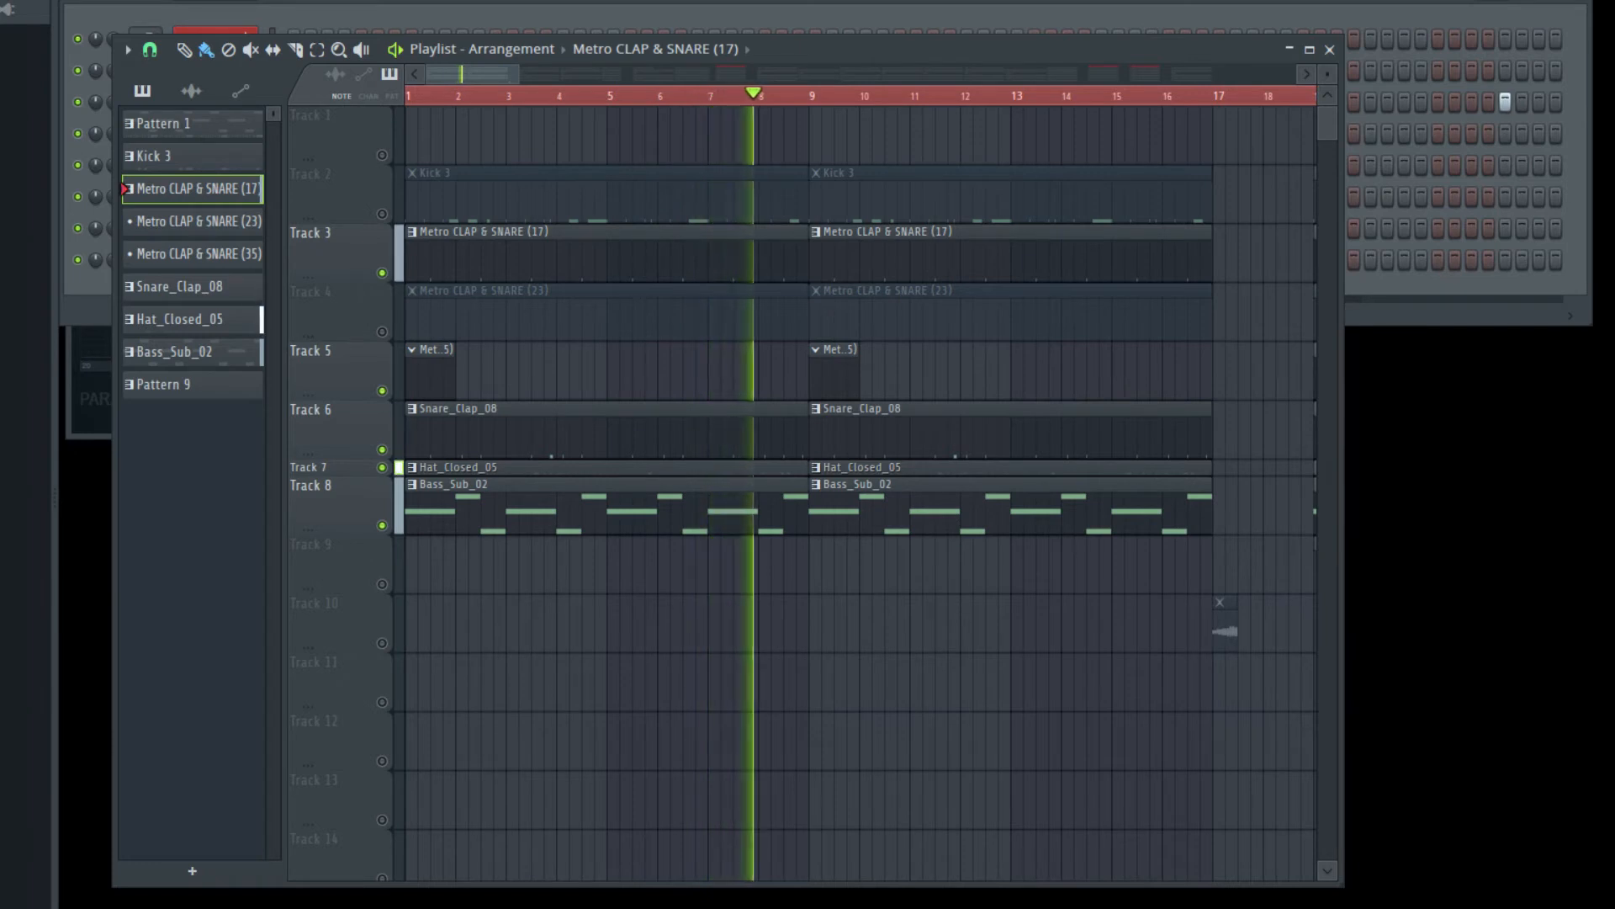
key("space")
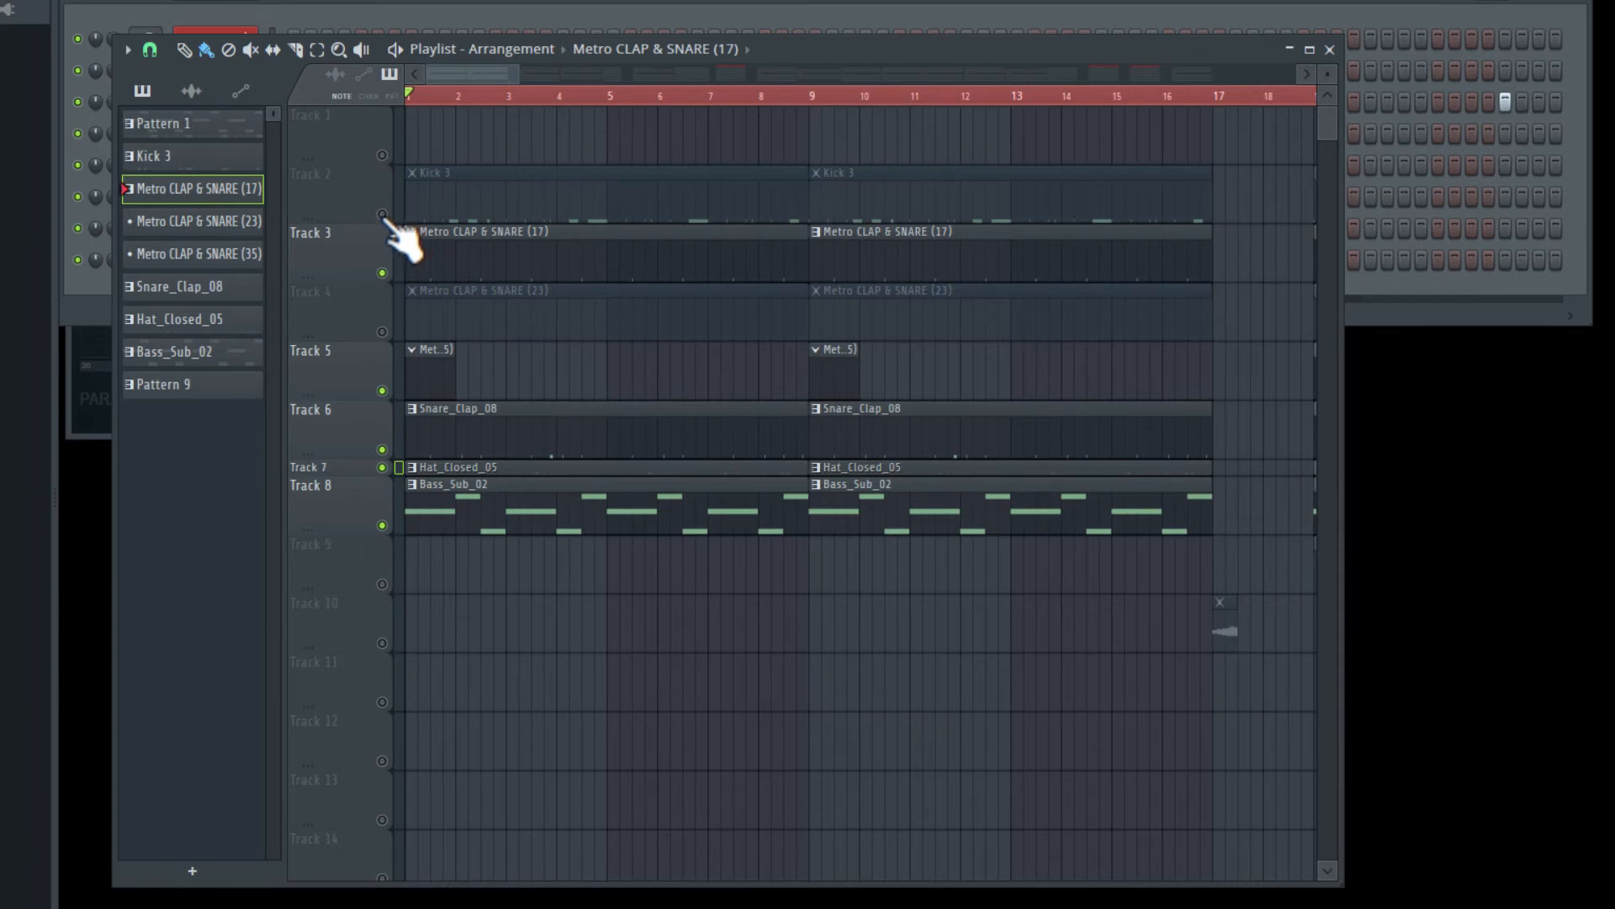
double_click(476, 191)
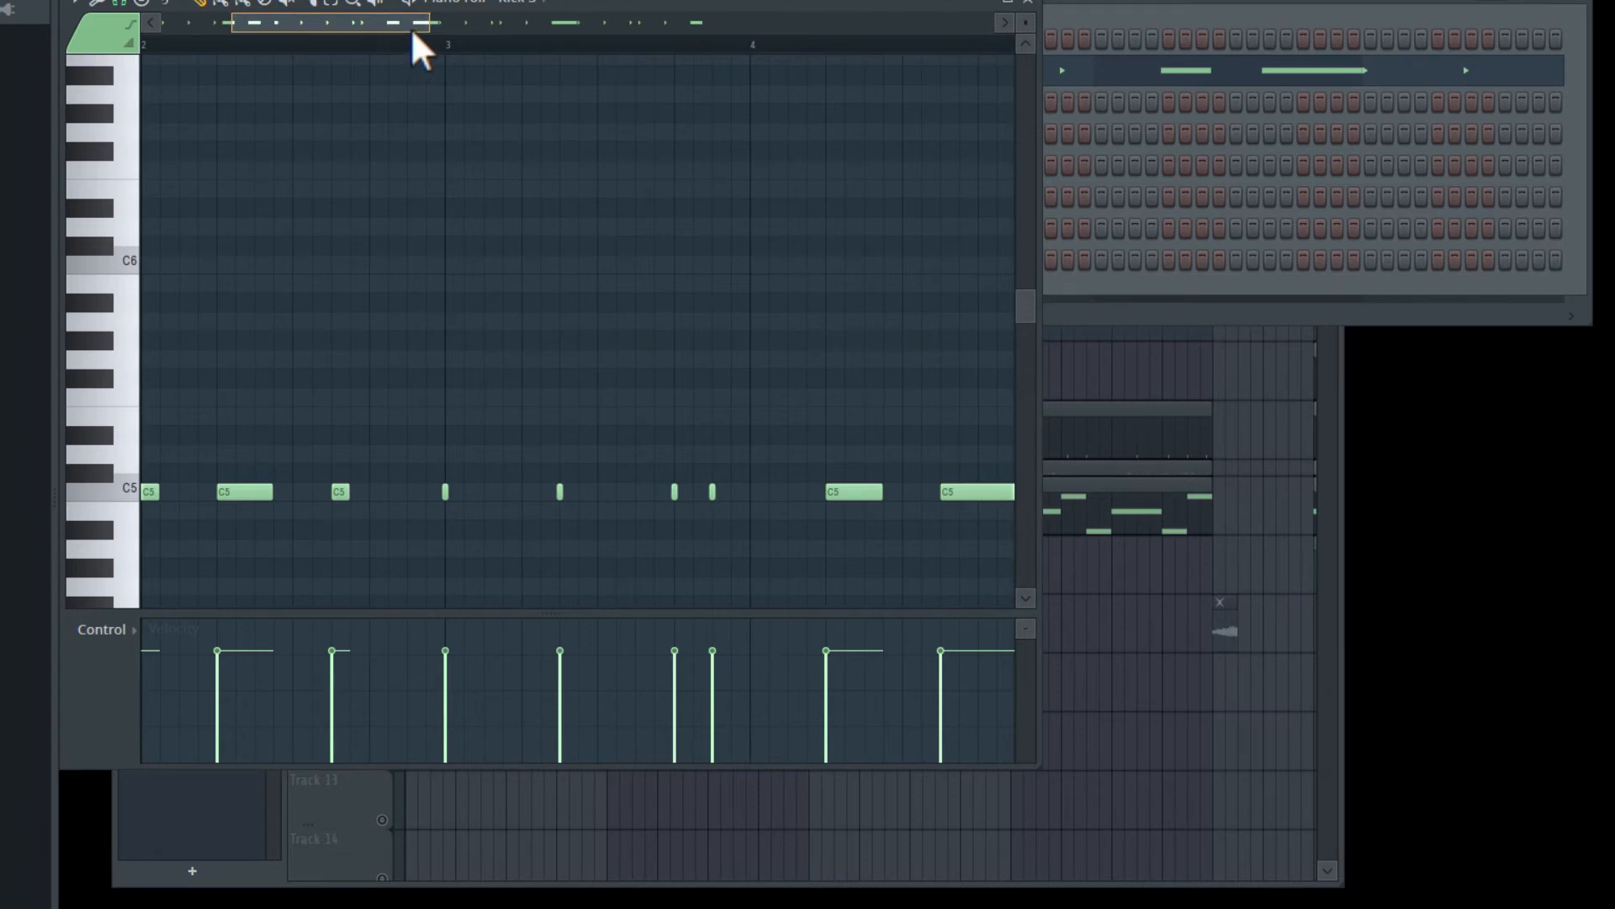
left_click_drag(410, 28, 277, 27)
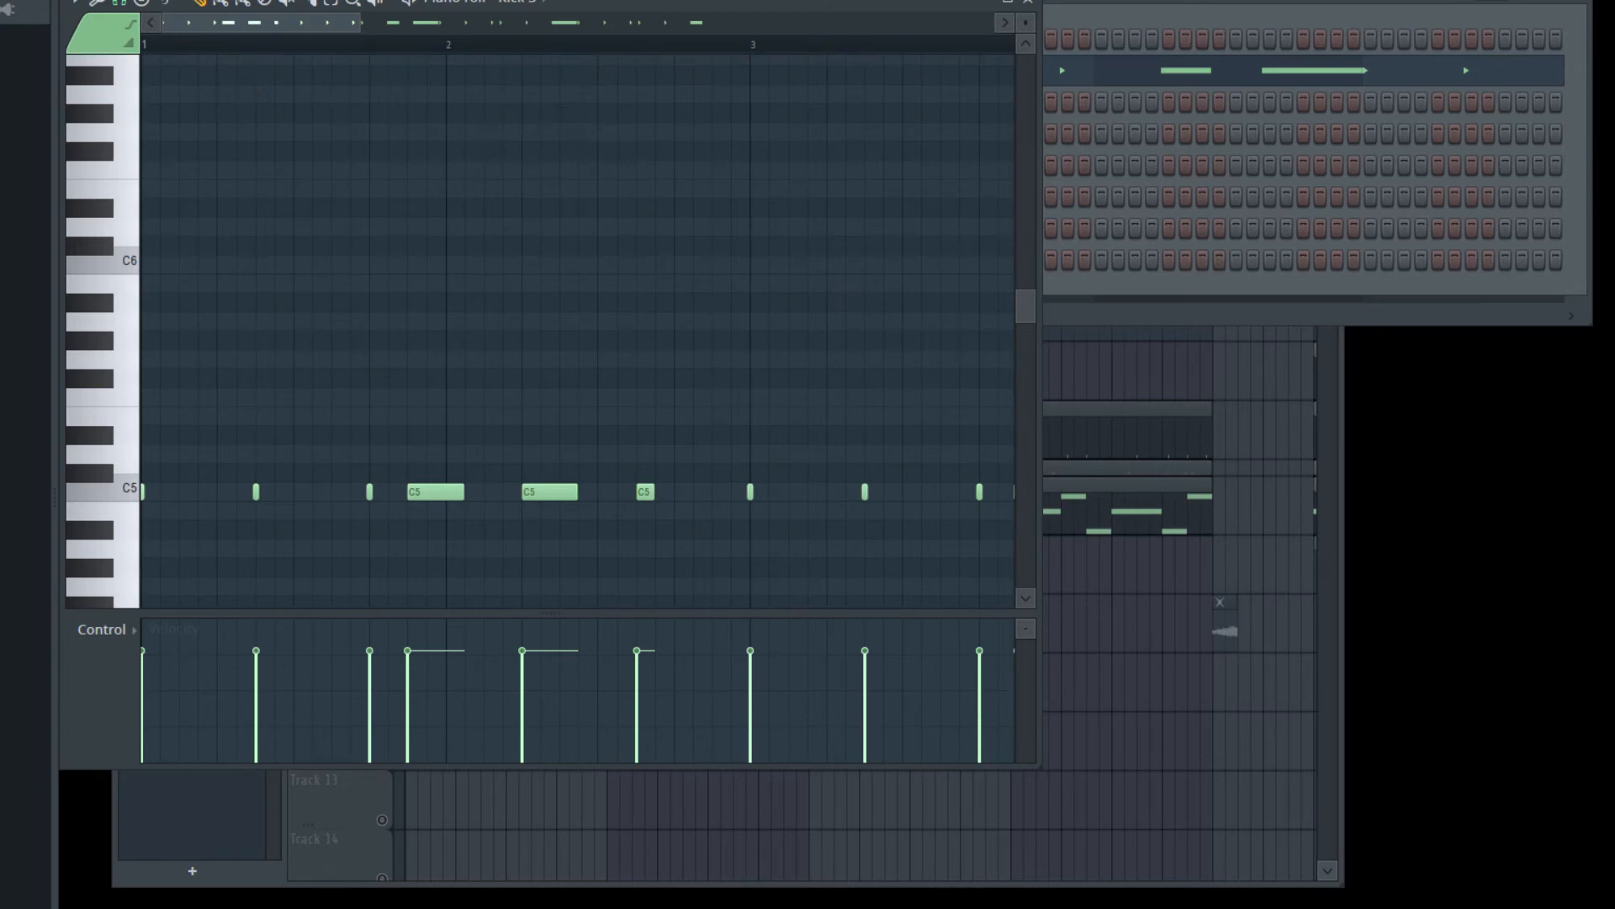
- Preview the Kick 3 pattern and unmute its track in the playlist
left_click_drag(362, 31, 298, 31)
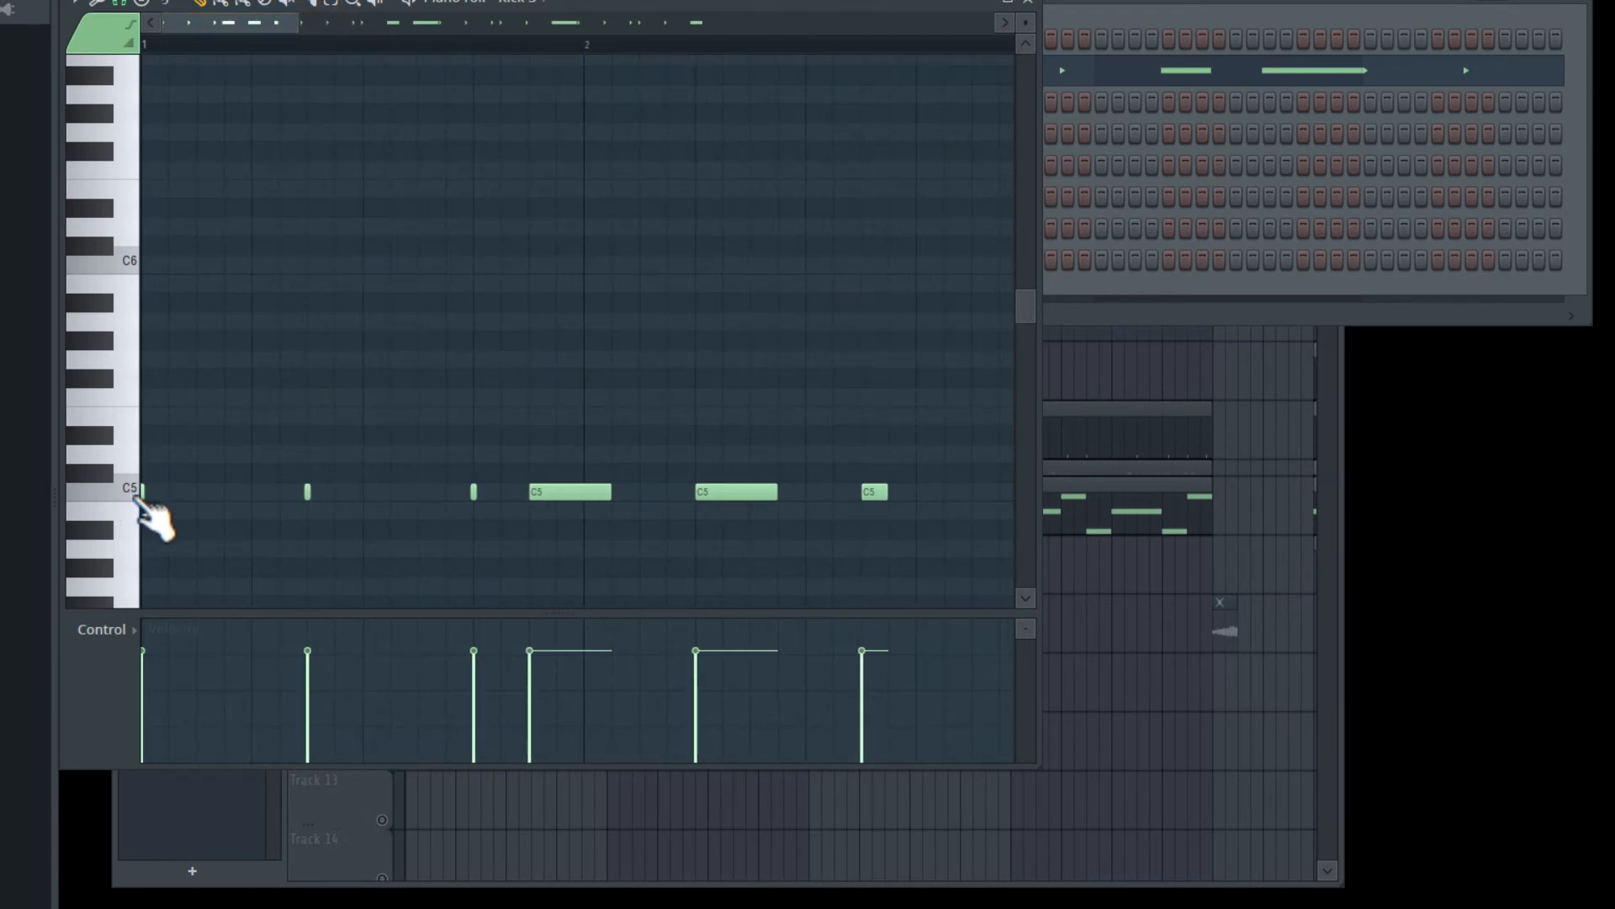
key("space")
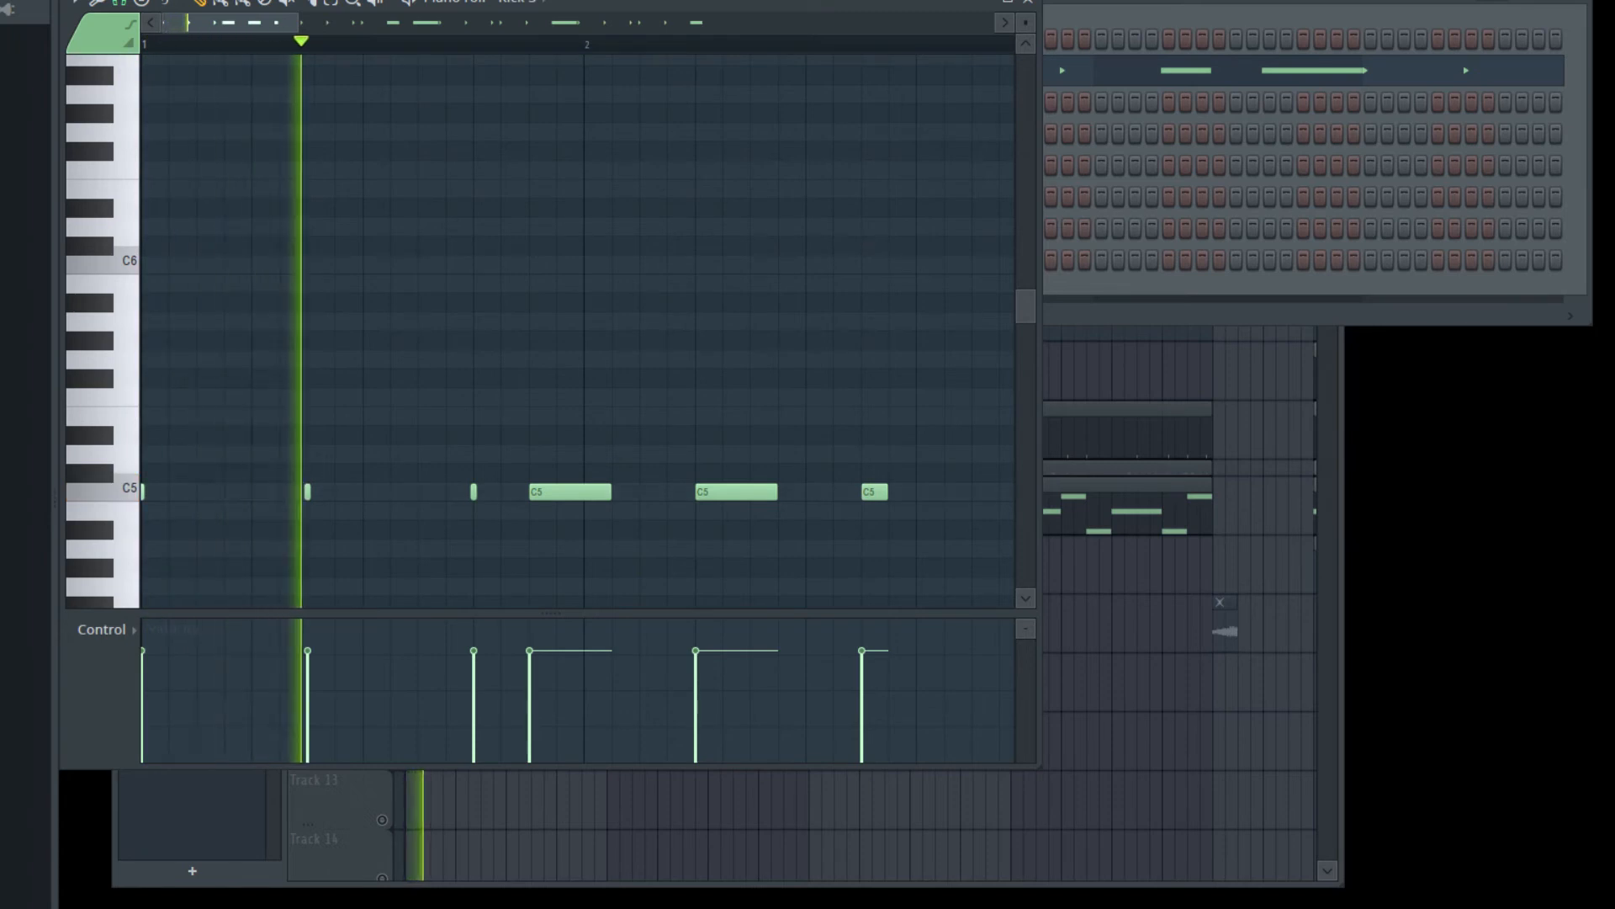
mouse_move(267, 25)
left_mouse_down()
mouse_move(588, 62)
mouse_move(685, 62)
mouse_move(696, 19)
mouse_move(746, 34)
left_mouse_up()
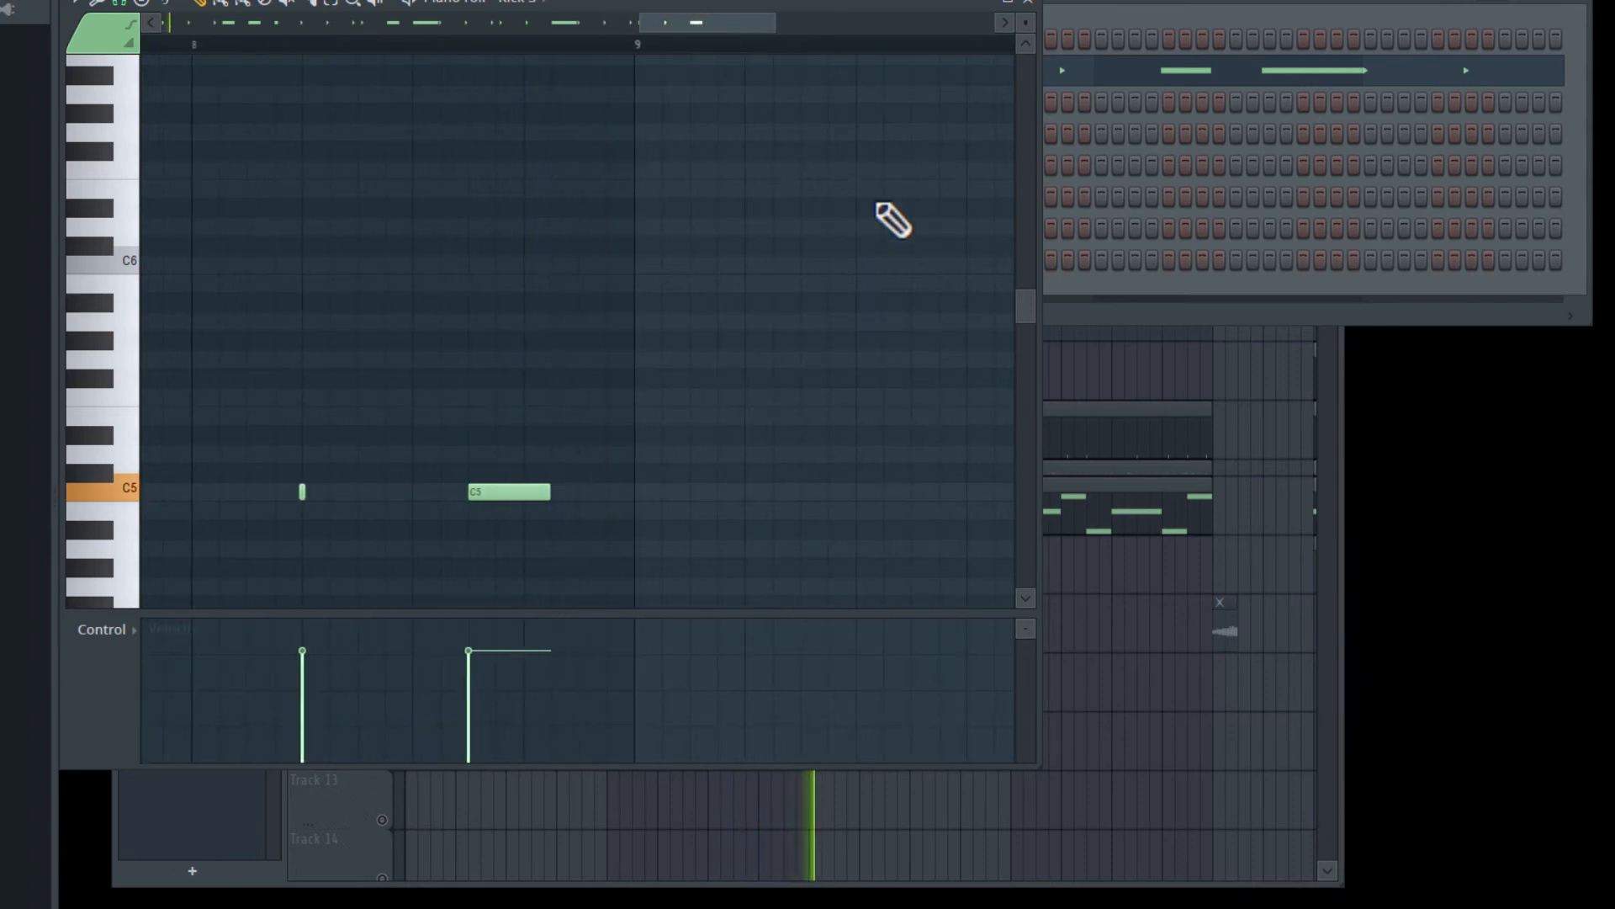
key("space")
left_click(1236, 321)
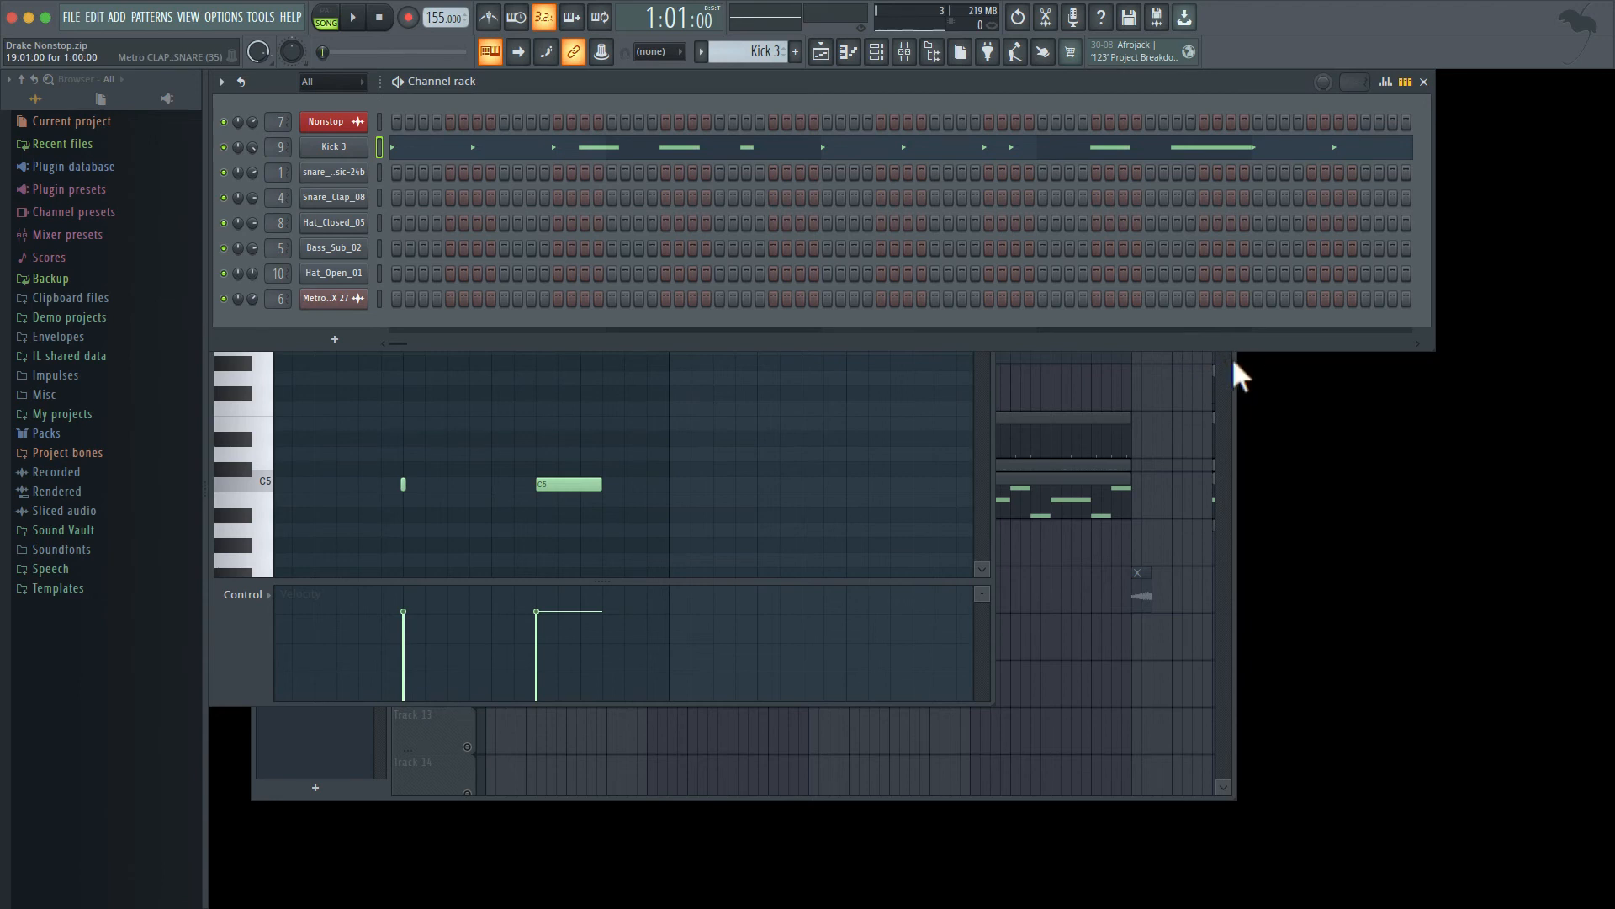
left_click_drag(1230, 367, 1198, 165)
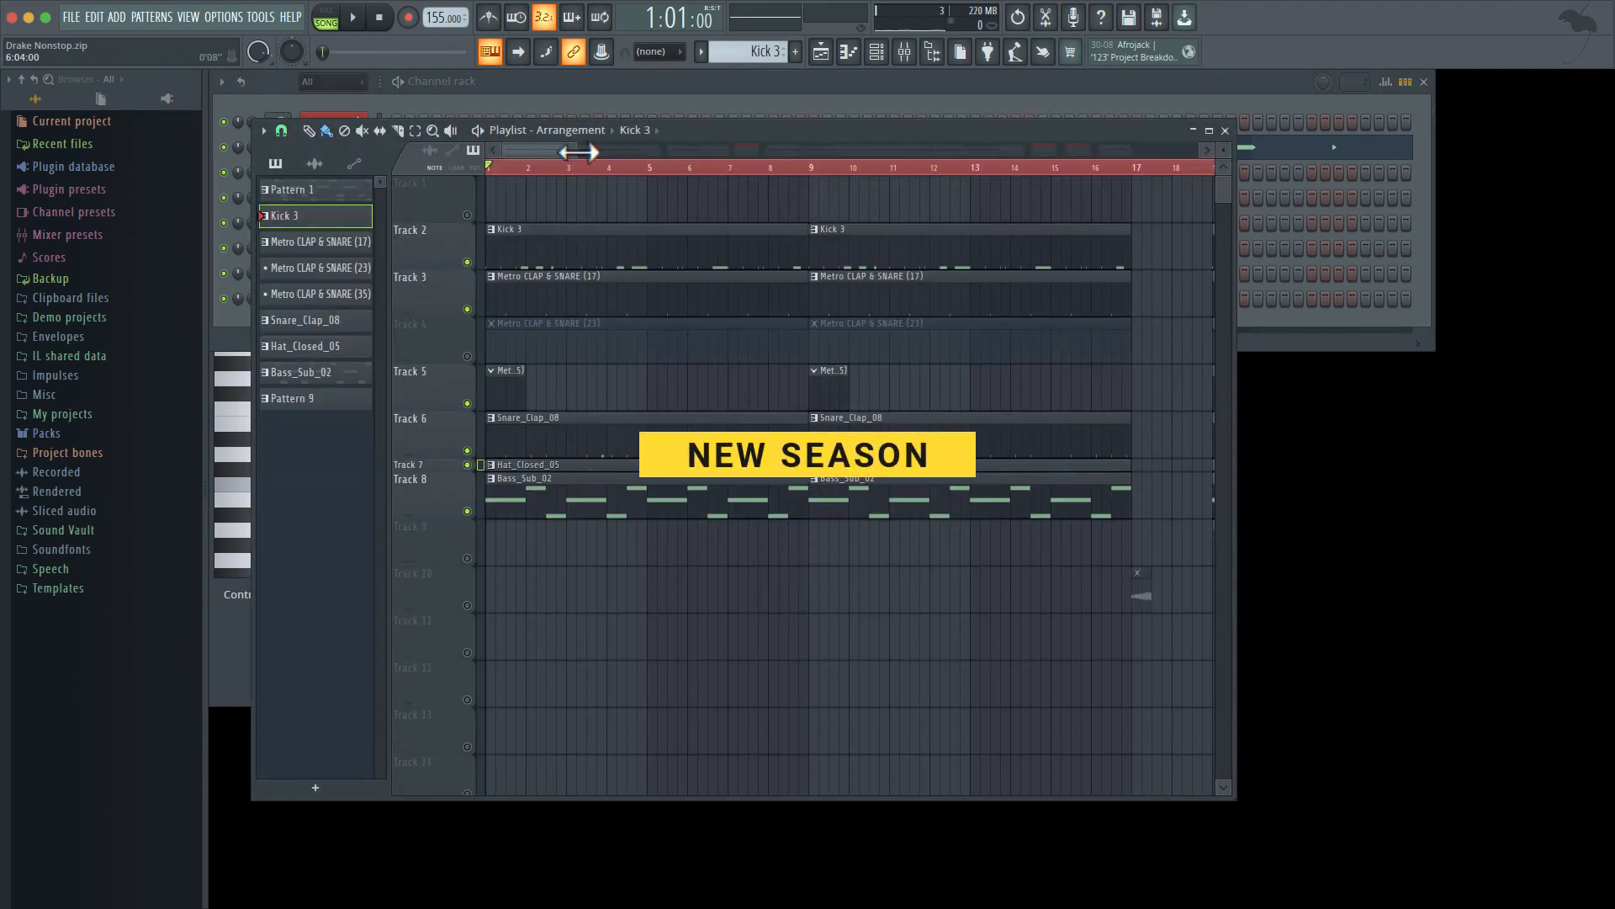
- Unmute Track 10 containing the Nonstop sample clip
left_click_drag(553, 148, 764, 144)
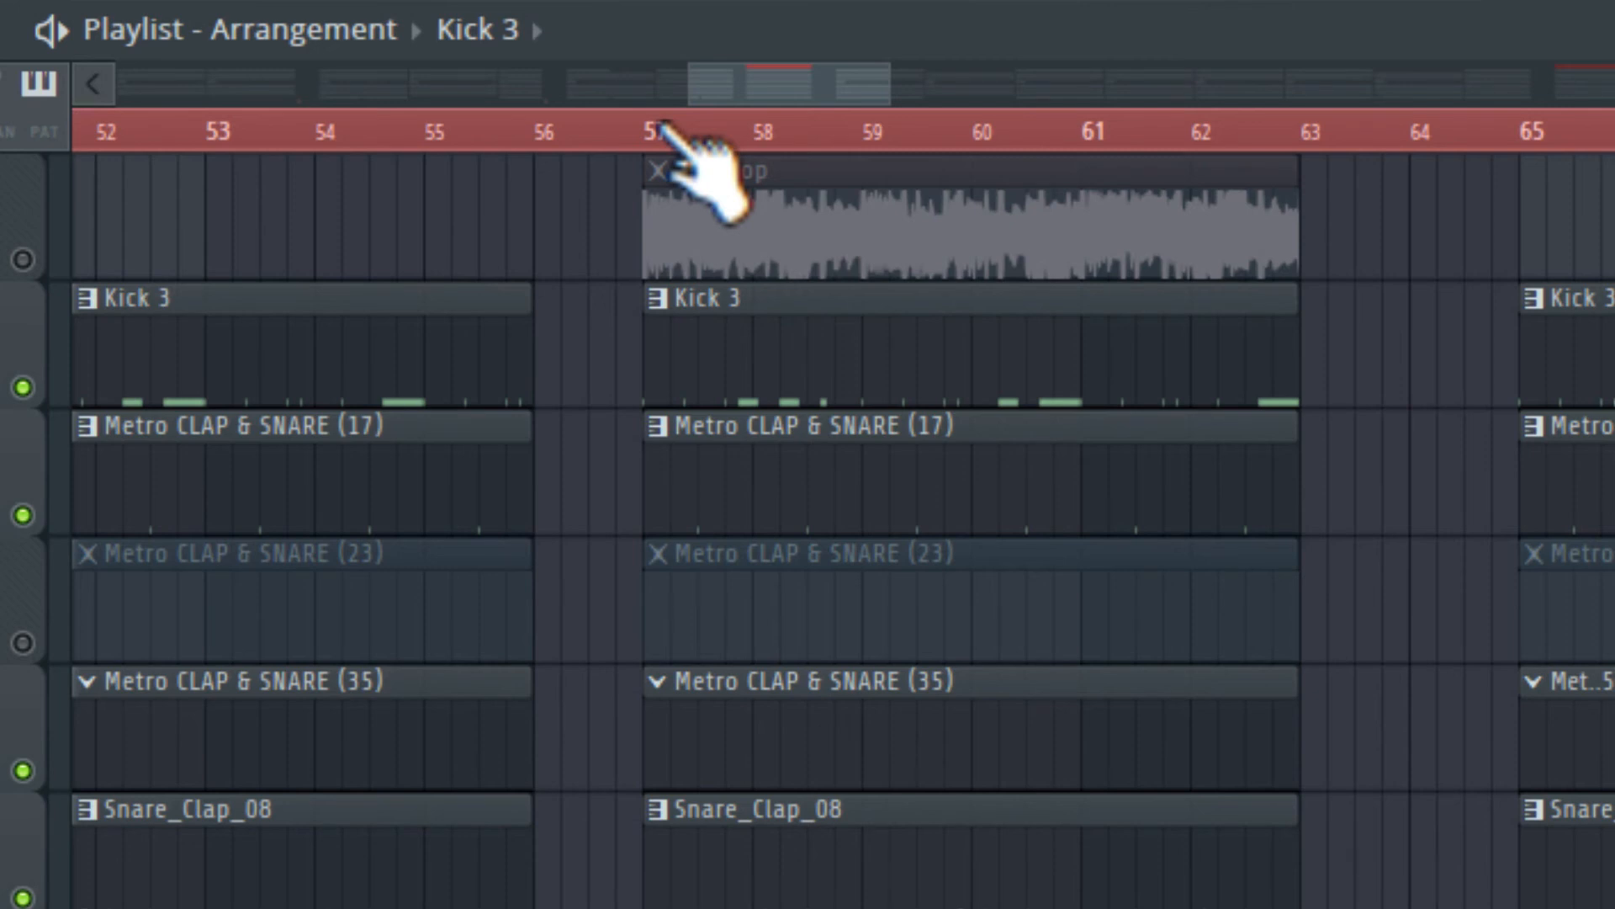
left_click_drag(762, 101, 163, 188)
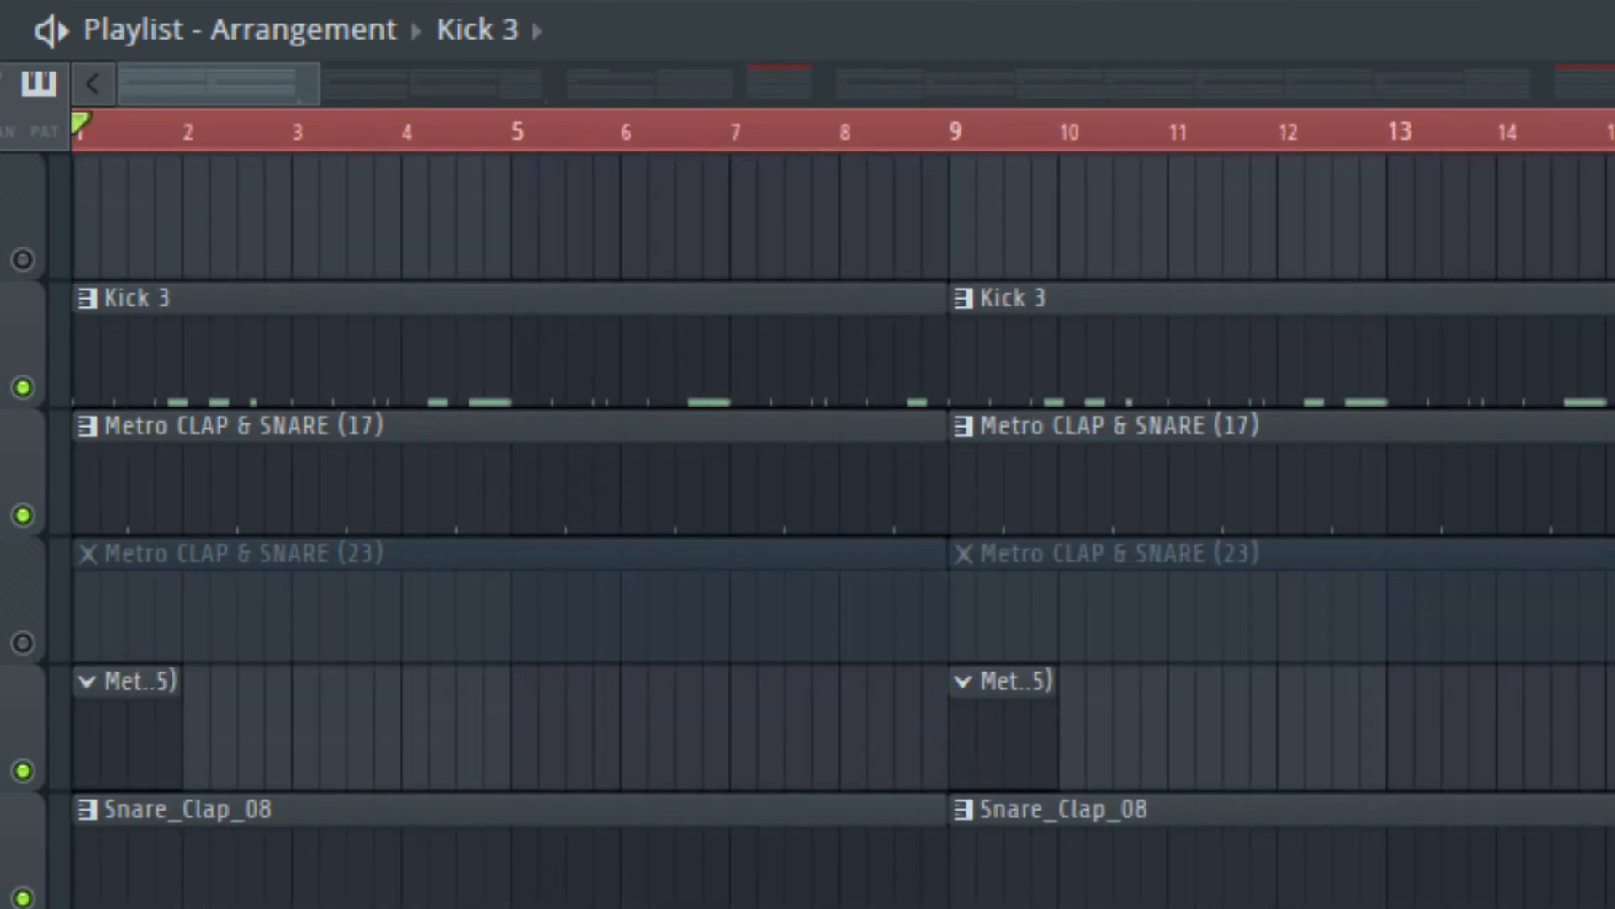
left_click_drag(580, 154, 559, 154)
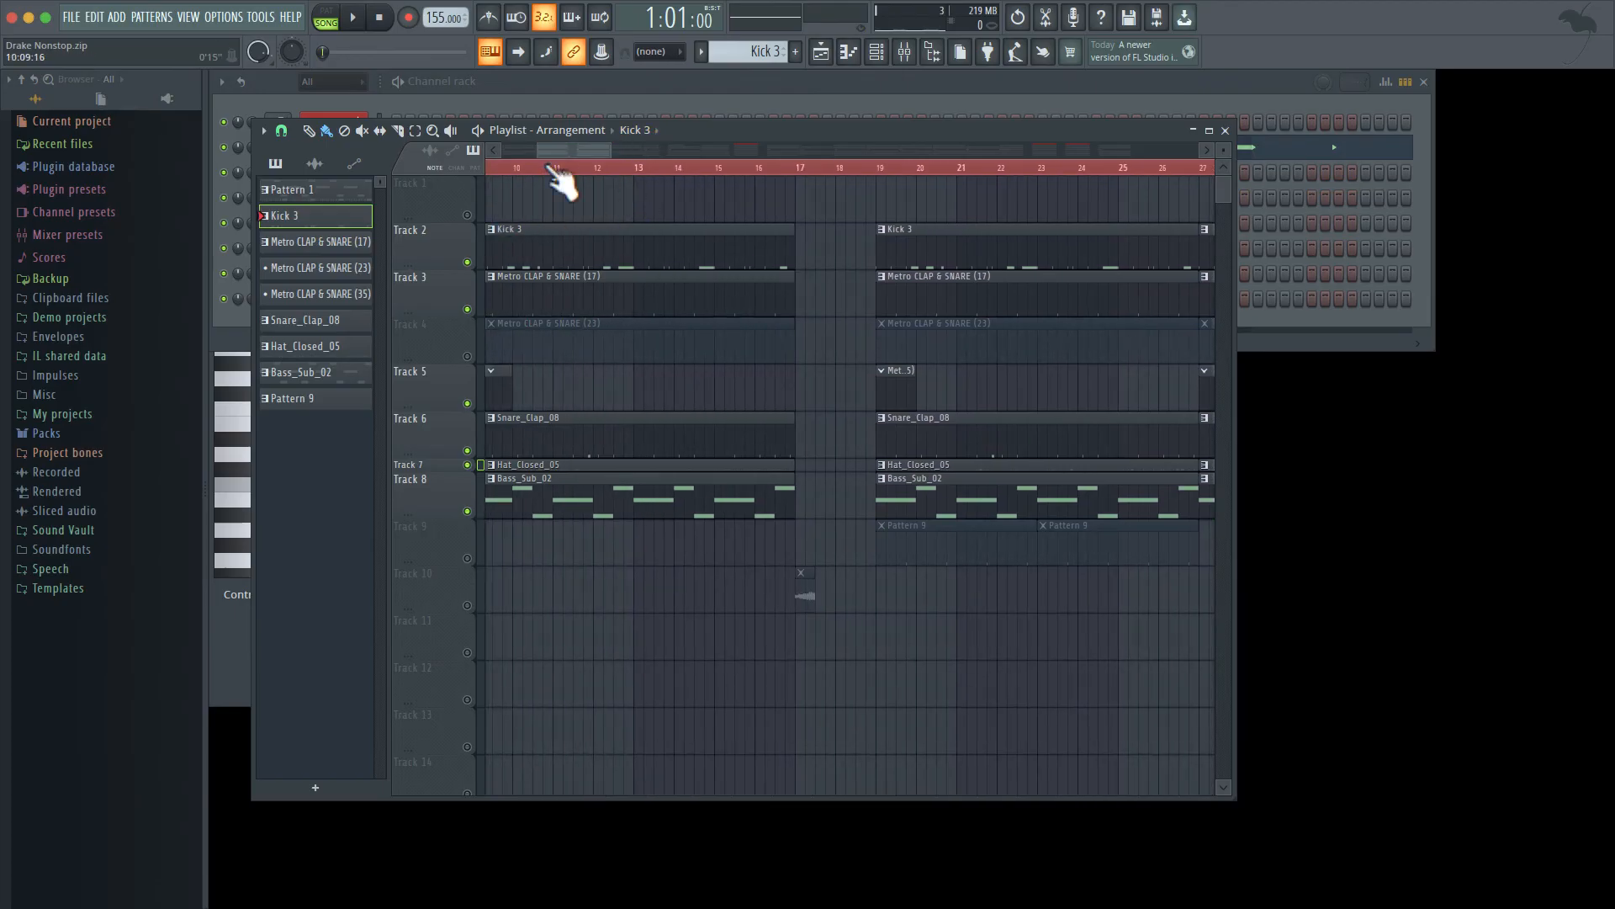
left_click(470, 607)
left_click_drag(636, 144, 534, 155)
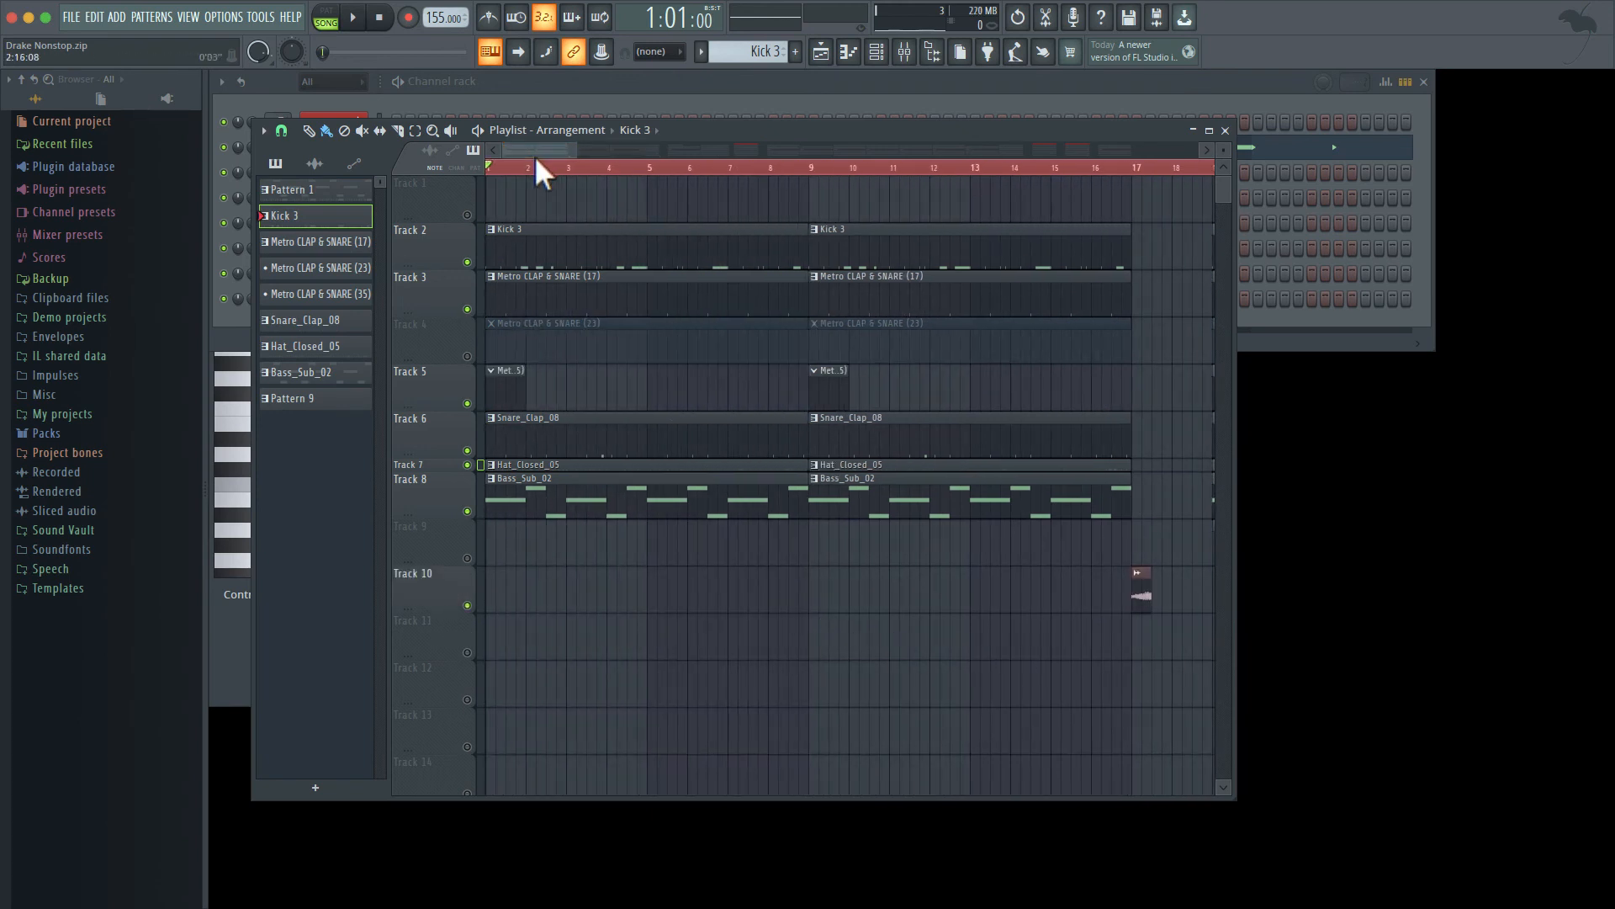
- Play the arrangement from bar 9 and follow it through the later sections
left_click(815, 168)
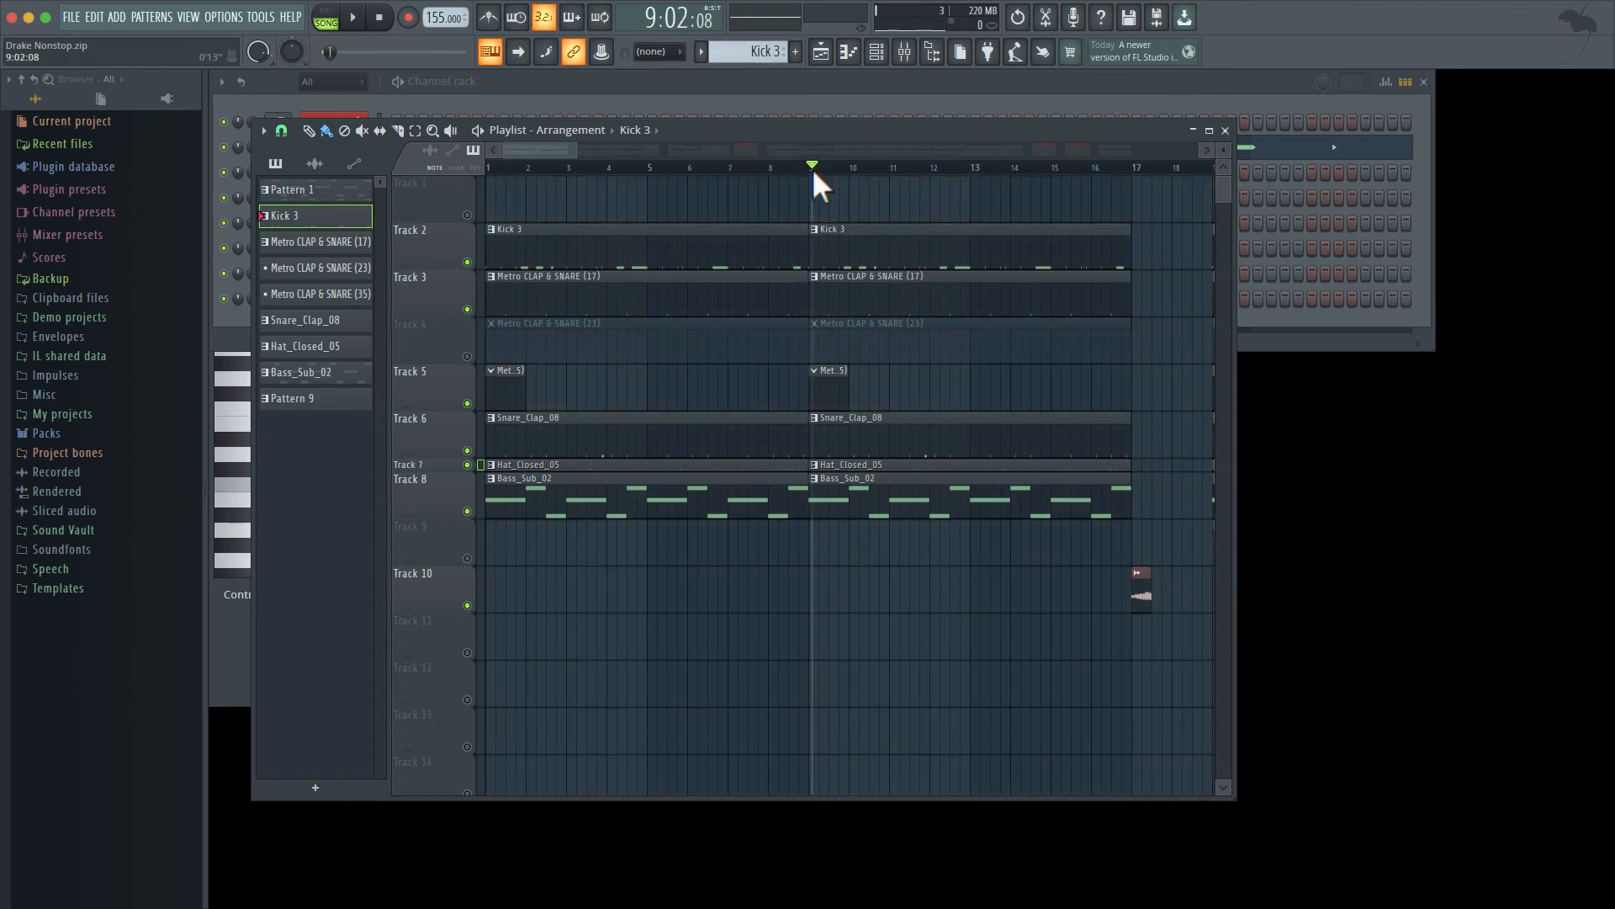
key("space")
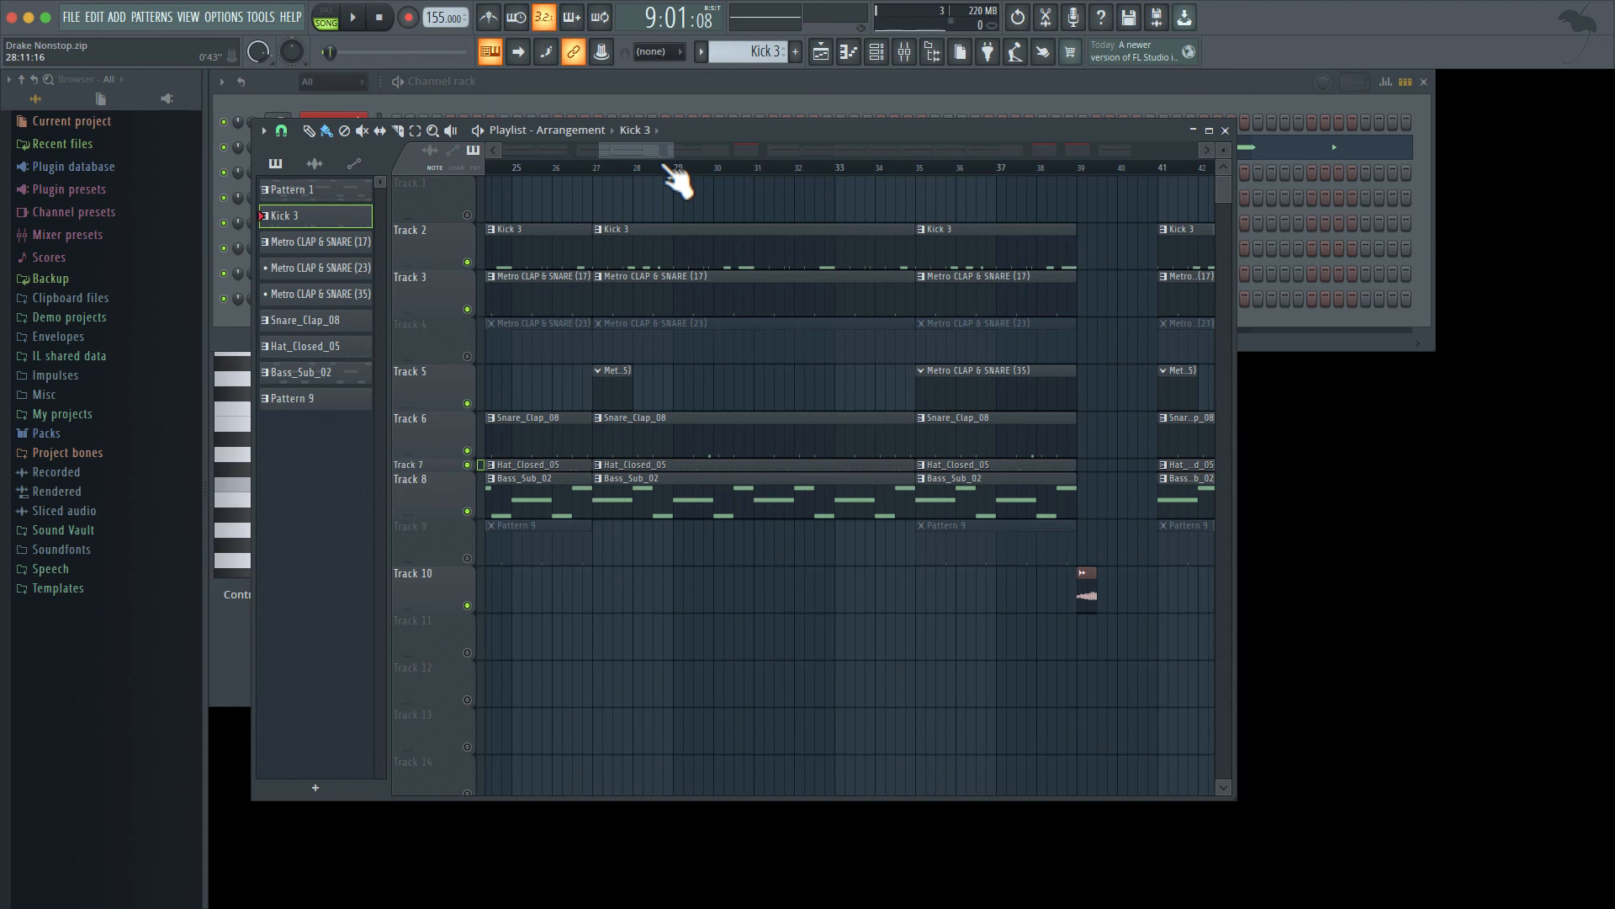
left_click_drag(650, 151, 764, 150)
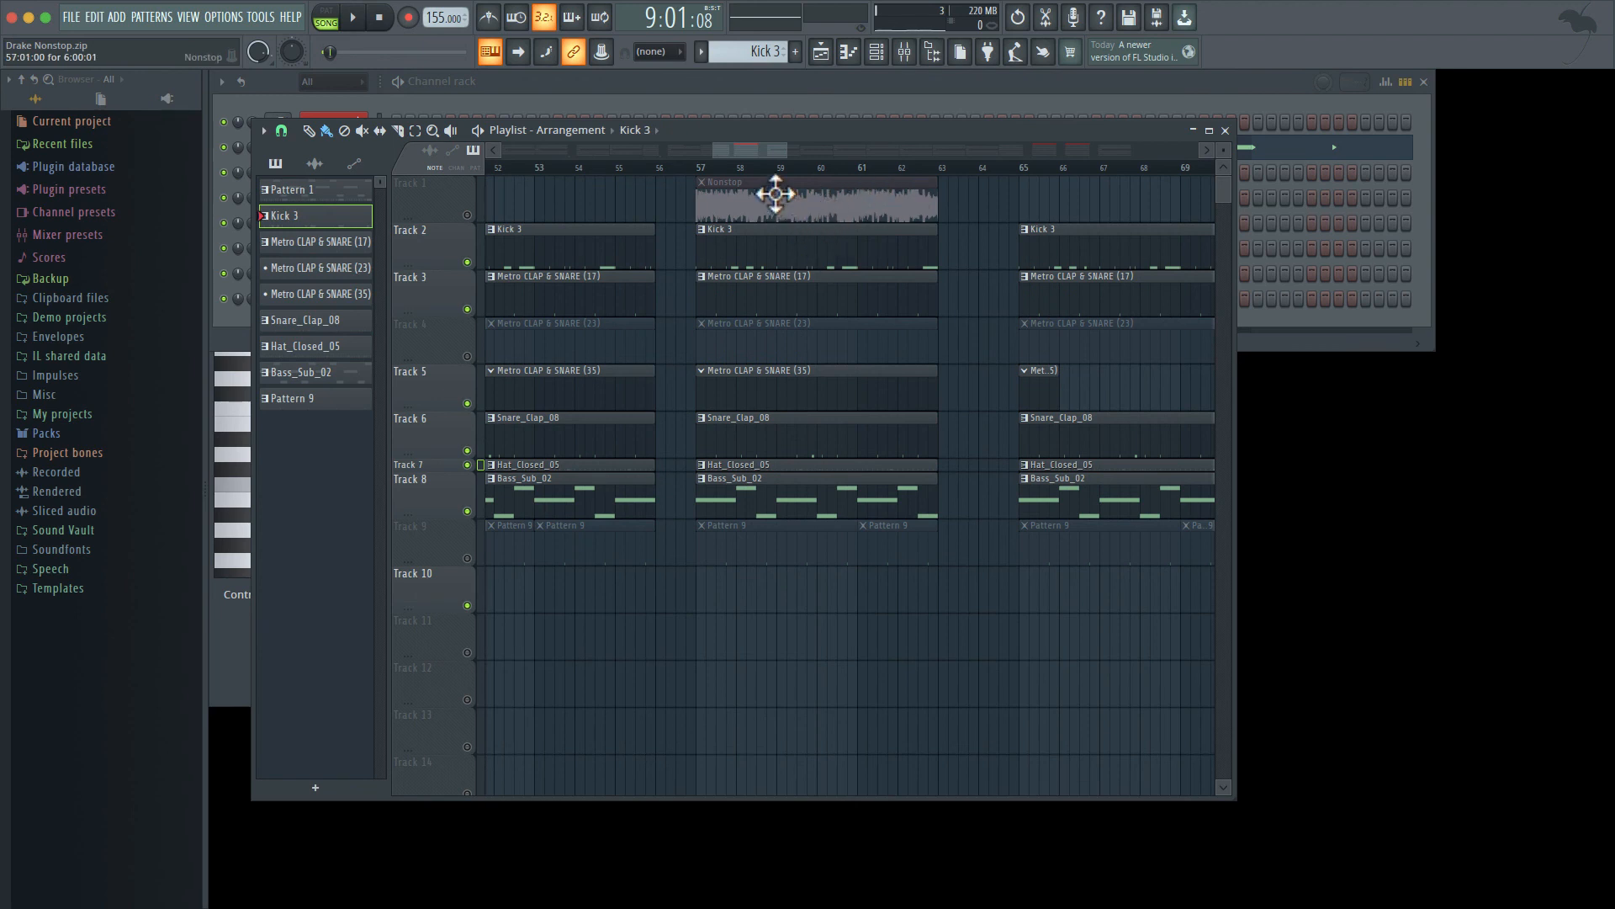
left_click_drag(787, 149, 848, 152)
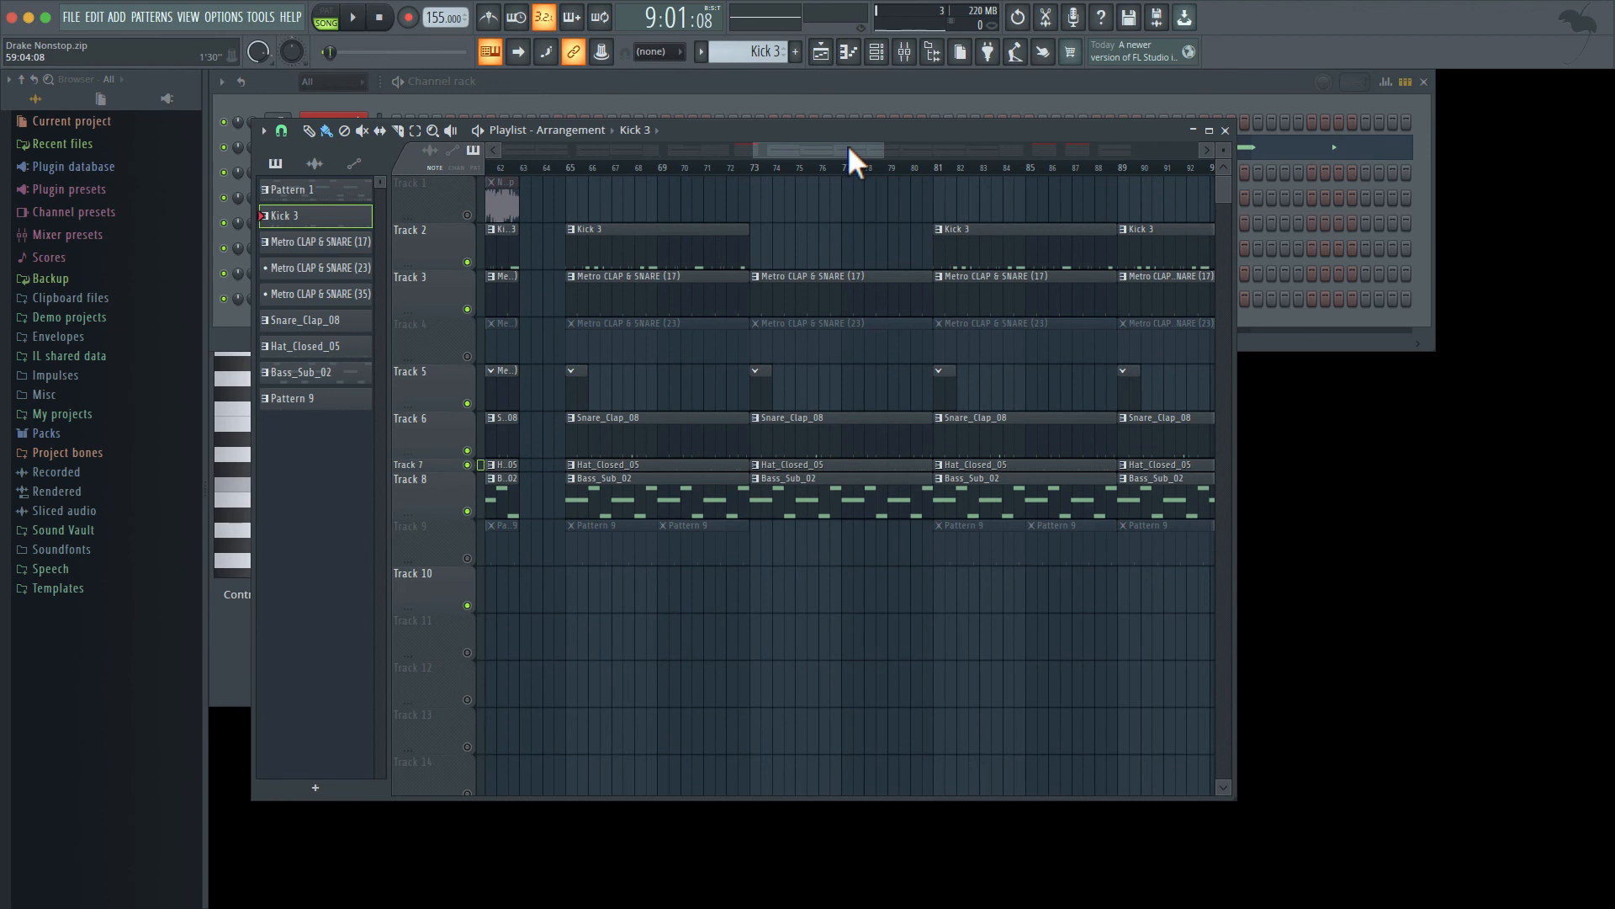